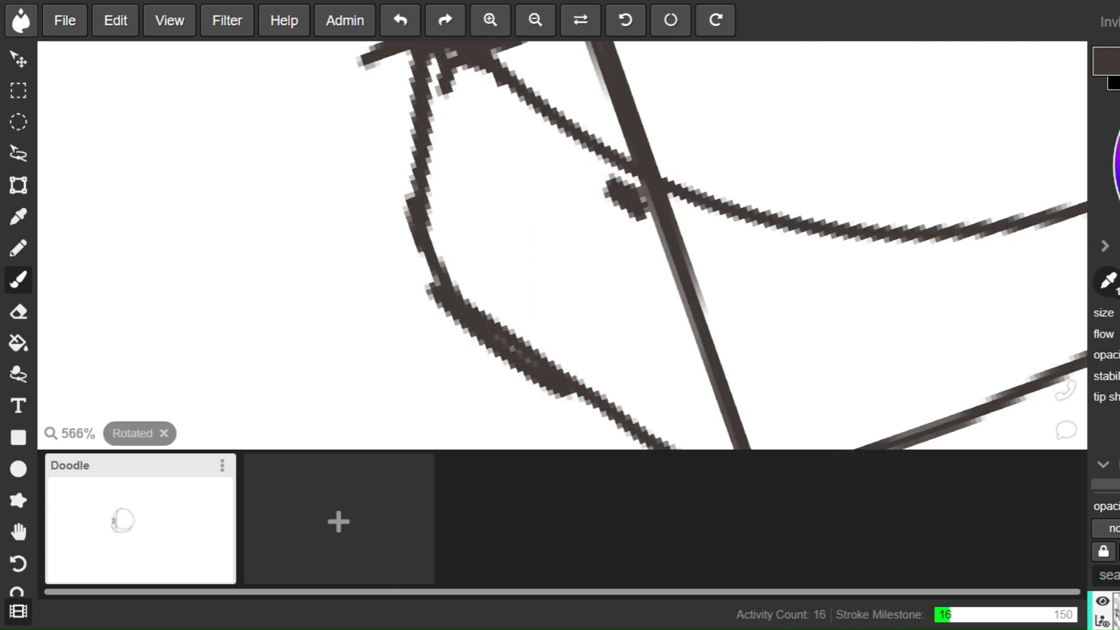
Draw the near eye's upper lid with its slanted inner edge and the curved lower lid, replacing discarded strokes
left_click(400, 21)
left_click_drag(534, 329, 658, 293)
scroll(658, 293, "down", 5)
scroll(773, 336, "up", 4)
left_click(400, 20)
mouse_move(487, 295)
left_mouse_down()
mouse_move(629, 260)
mouse_move(770, 132)
left_mouse_up()
scroll(685, 408, "down", 4)
scroll(768, 235, "up", 3)
mouse_move(625, 254)
left_mouse_down()
mouse_move(804, 131)
mouse_move(586, 243)
left_mouse_up()
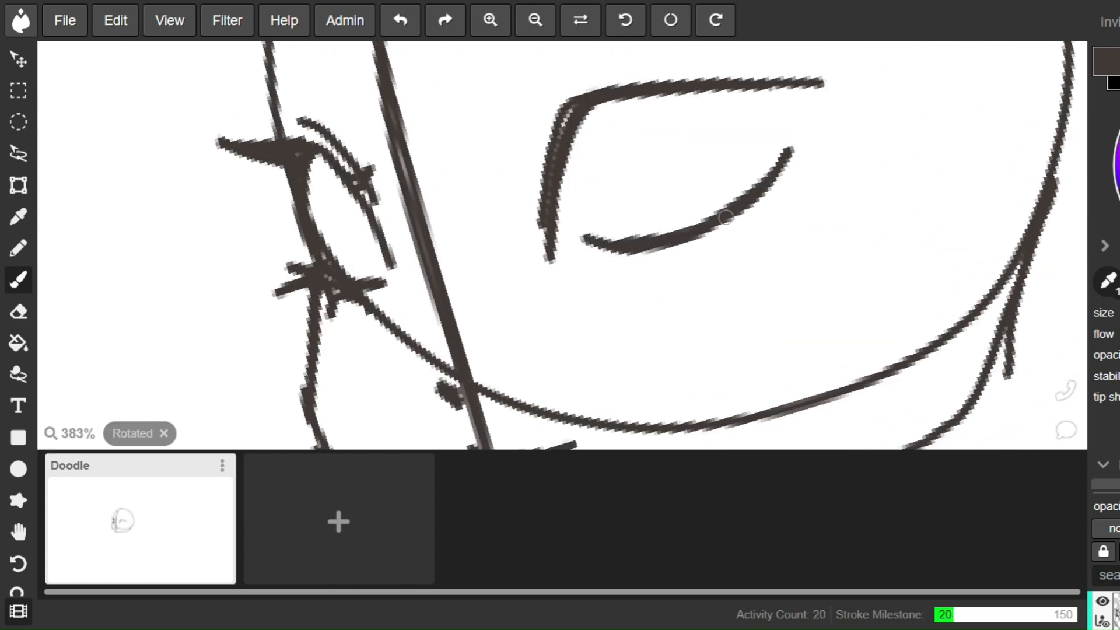
Add a thick pointed wing at the outer corner of the near eye's upper lid
scroll(688, 234, "down", 1)
left_click_drag(706, 200, 550, 337)
scroll(689, 199, "up", 2)
mouse_move(513, 197)
left_mouse_down()
mouse_move(709, 181)
mouse_move(702, 153)
left_mouse_up()
scroll(874, 278, "down", 6)
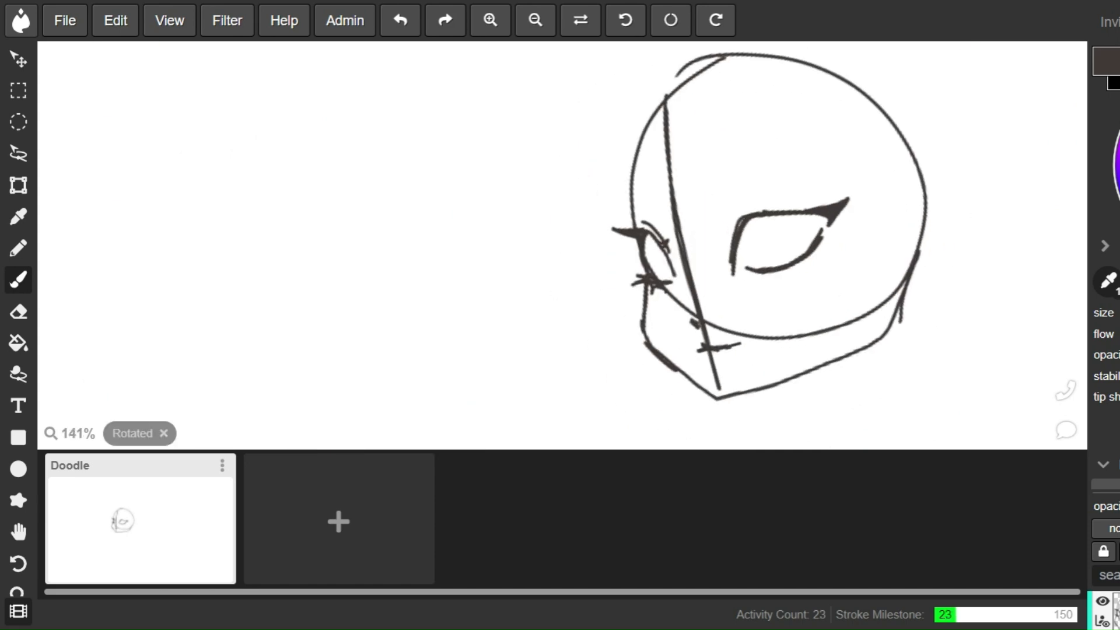
Erase part of the near eye's upper lid and repaint it as a line thickening toward the winged corner
scroll(876, 277, "up", 2)
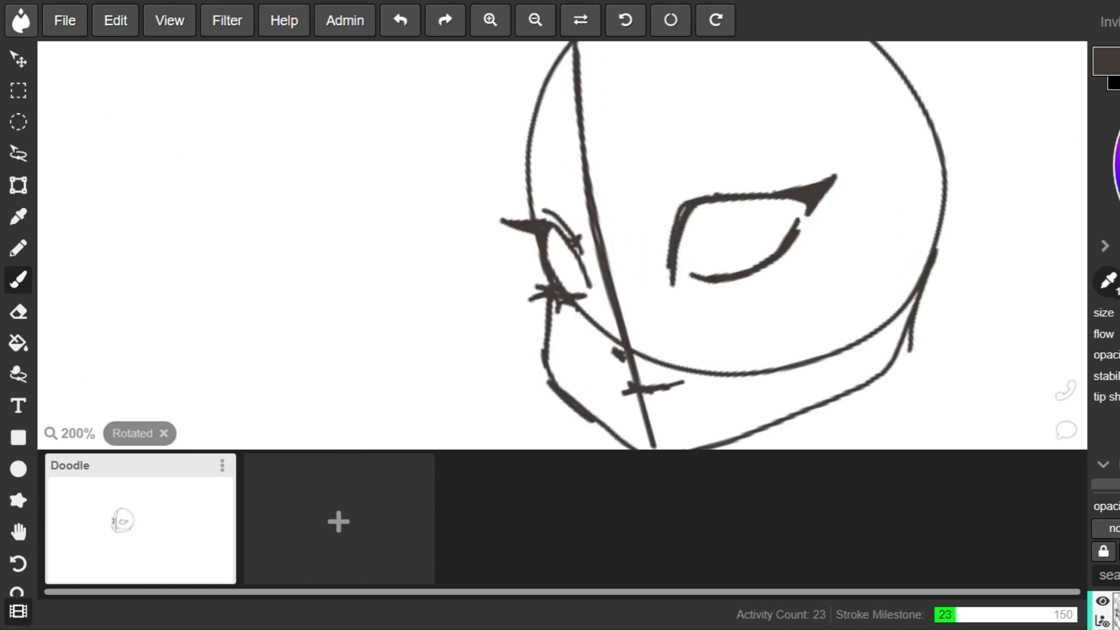
scroll(869, 205, "up", 4)
key("e")
left_click_drag(797, 155, 656, 202)
key("b")
scroll(904, 202, "up", 2)
mouse_move(528, 203)
left_mouse_down()
mouse_move(785, 142)
mouse_move(579, 195)
left_mouse_up()
scroll(875, 193, "down", 6)
scroll(830, 274, "down", 1)
Draw short spiky lashes under the outer half of the near eye's lower lid, redoing the first attempt
scroll(829, 286, "up", 6)
mouse_move(675, 310)
left_mouse_down()
mouse_move(795, 229)
mouse_move(794, 214)
mouse_move(798, 229)
left_mouse_up()
key("ctrl+z")
key("ctrl+z")
left_click_drag(791, 220, 769, 292)
scroll(796, 271, "down", 4)
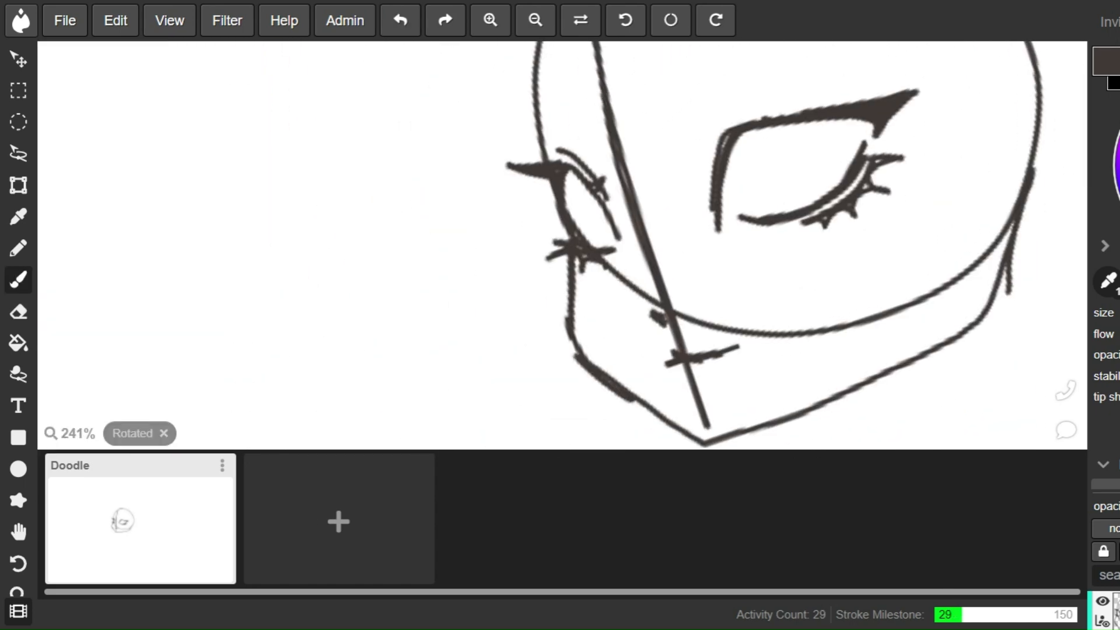
Add thin crease lines above the near eye's upper lid and along its inner edge
scroll(723, 204, "up", 5)
left_click_drag(578, 356, 625, 259)
left_click_drag(693, 219, 974, 268)
scroll(759, 233, "up", 2)
left_click_drag(751, 171, 863, 292)
scroll(816, 234, "down", 9)
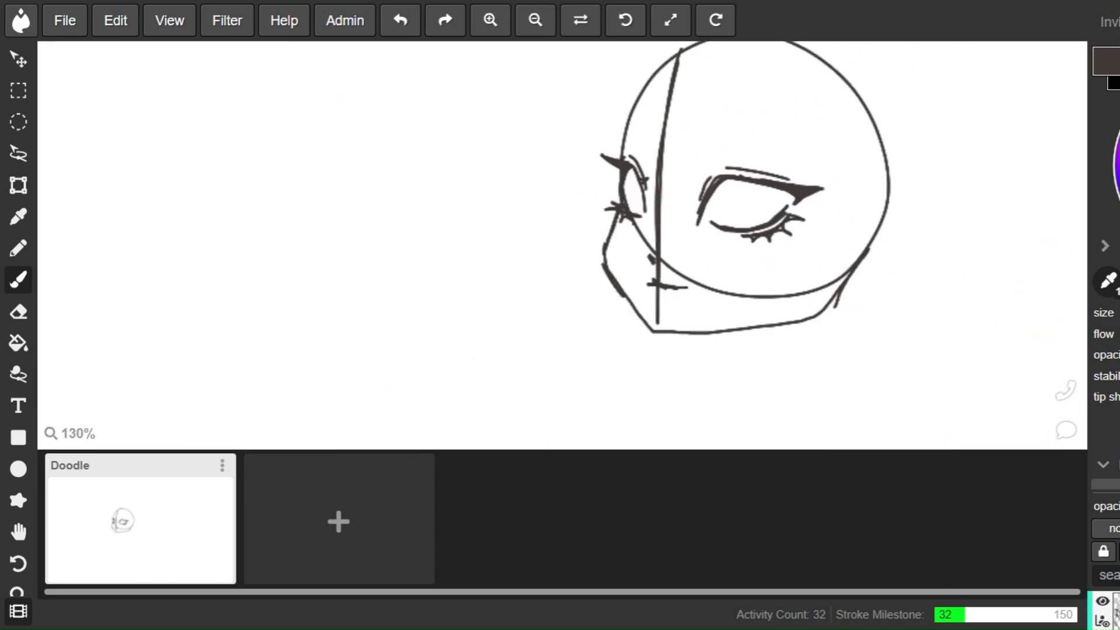
Draw a small pointed brow shape above each eye and a short line beneath the mouth
scroll(662, 297, "up", 8)
left_click_drag(509, 311, 618, 305)
scroll(640, 227, "down", 4)
left_click_drag(554, 167, 559, 172)
scroll(613, 204, "down", 3)
scroll(659, 175, "down", 3)
left_click_drag(657, 155, 660, 161)
Check the face's proportions in a mirrored view of the canvas
scroll(730, 222, "up", 1)
left_click(580, 21)
left_click(580, 21)
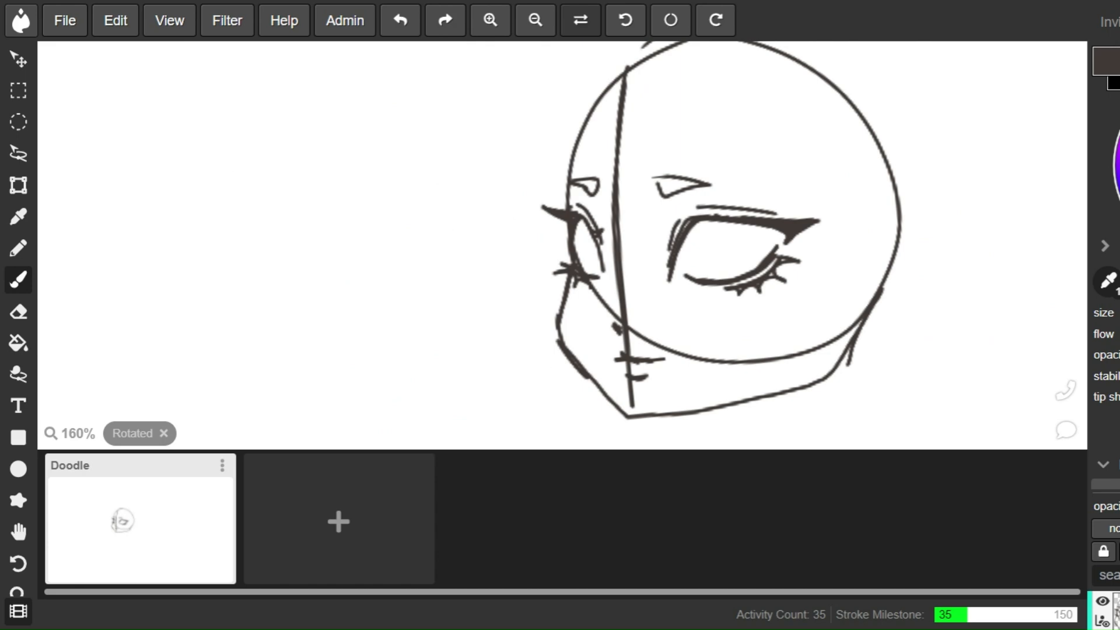
scroll(741, 210, "down", 4)
scroll(741, 233, "up", 4)
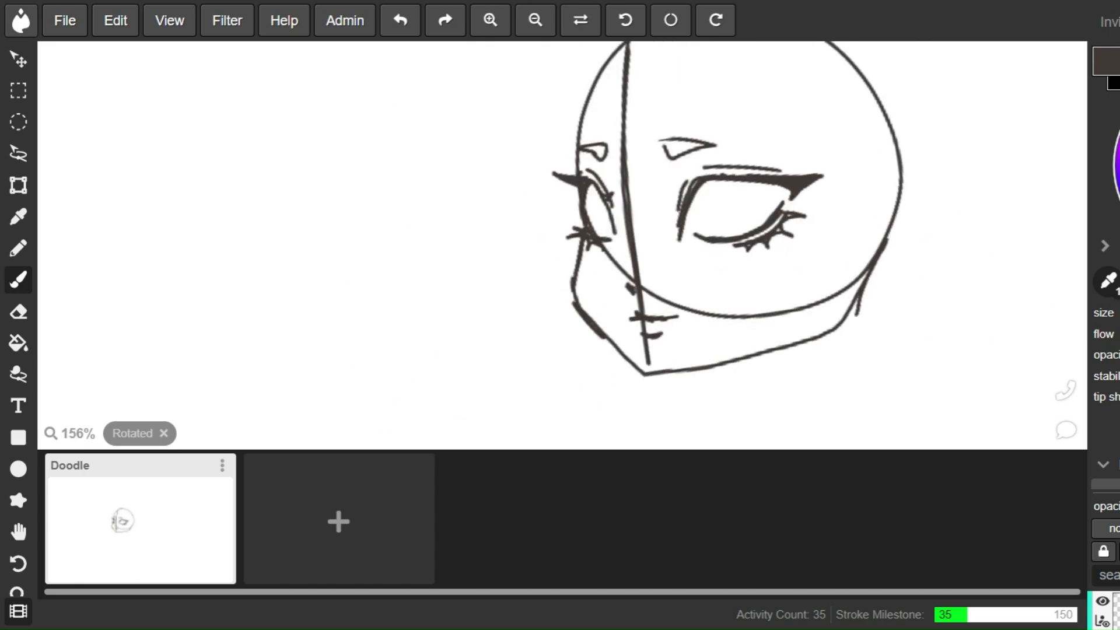
scroll(700, 204, "up", 1)
scroll(700, 233, "down", 2)
Draw a large rounded-tip animal ear on each side of the head
left_click(400, 20)
left_click_drag(665, 99, 764, 237)
scroll(688, 233, "up", 1)
left_click_drag(570, 150, 517, 244)
scroll(641, 233, "up", 1)
Draw the hair sweeping over the top of the head into a pointed tuft beyond the far ear
scroll(641, 234, "down", 2)
mouse_move(755, 161)
left_mouse_down()
mouse_move(649, 109)
mouse_move(426, 291)
left_mouse_up()
scroll(618, 233, "down", 2)
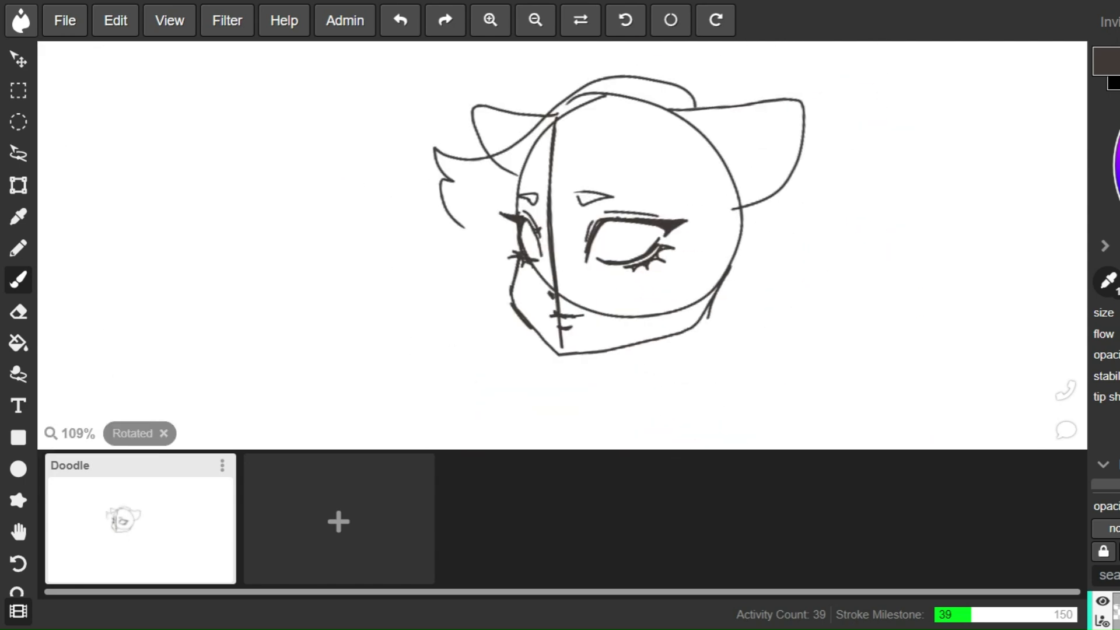
scroll(665, 348, "up", 4)
left_click_drag(704, 61, 788, 167)
left_click(400, 21)
scroll(642, 233, "down", 2)
mouse_move(671, 146)
left_mouse_down()
mouse_move(627, 237)
mouse_move(426, 297)
left_mouse_up()
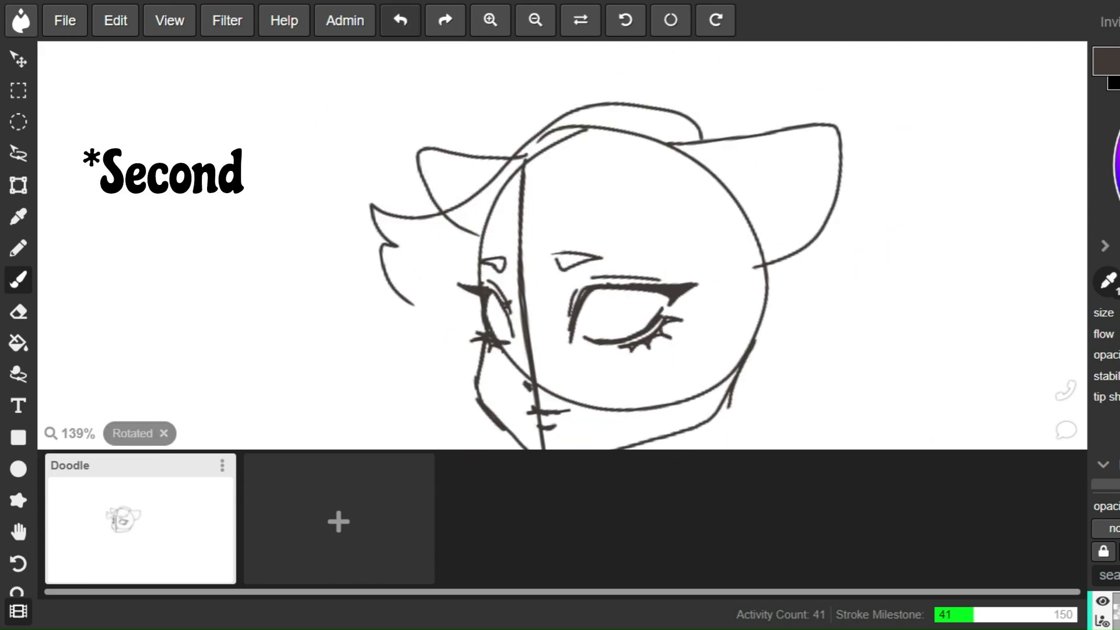
scroll(618, 245, "up", 2)
left_click(400, 21)
scroll(619, 245, "up", 1)
left_click_drag(351, 207, 452, 363)
scroll(619, 245, "down", 4)
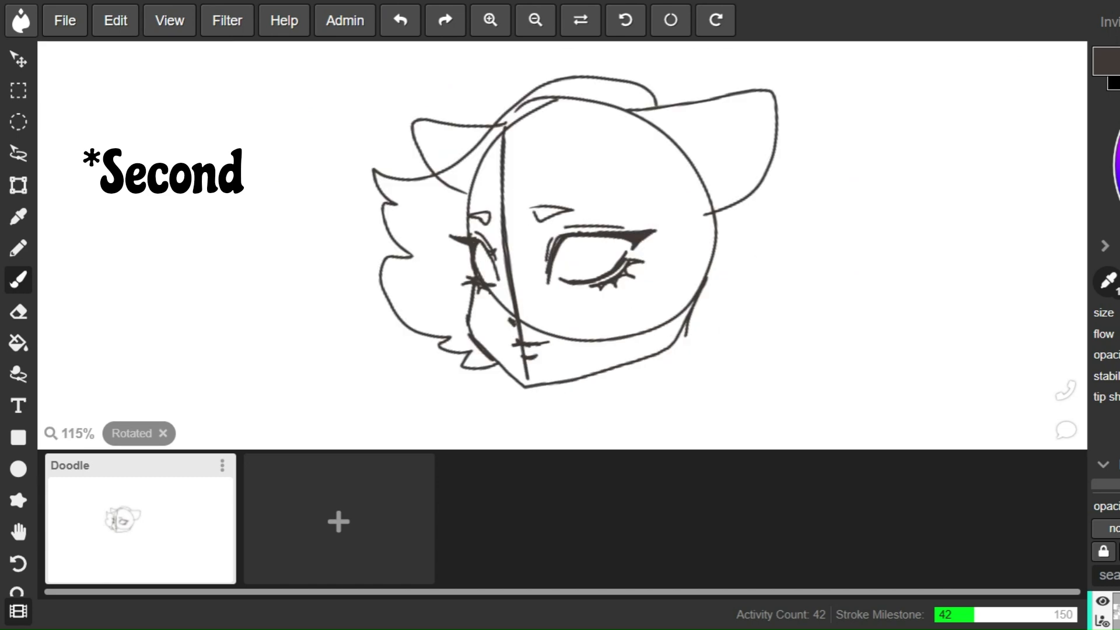
scroll(618, 245, "up", 4)
left_click(401, 20)
Draw the jagged fringe strands falling across the forehead toward the far brow, redoing one strand
scroll(619, 245, "up", 1)
left_click_drag(496, 140, 628, 134)
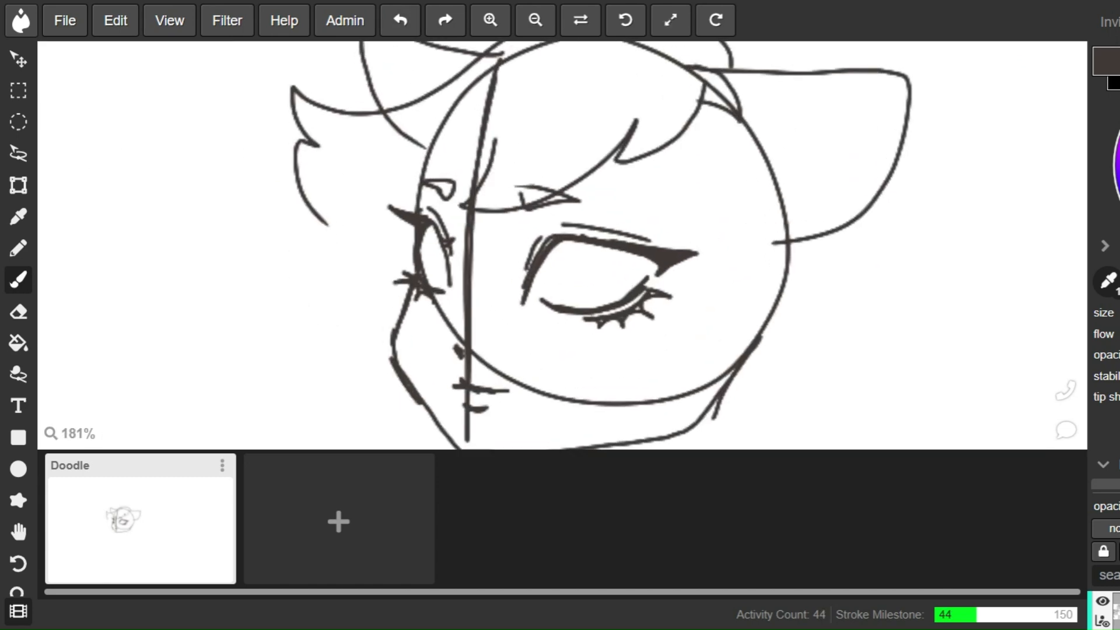
scroll(560, 245, "up", 2)
scroll(560, 245, "up", 4)
left_click_drag(525, 125, 397, 240)
scroll(560, 245, "down", 6)
left_click(400, 20)
scroll(560, 245, "up", 4)
mouse_move(712, 58)
left_mouse_down()
mouse_move(465, 106)
mouse_move(400, 180)
left_mouse_up()
scroll(560, 245, "down", 4)
scroll(560, 245, "up", 1)
Draw the hair down both sides of the head with pointed tufts, and sketch the fluff inside the ears
mouse_move(750, 137)
left_mouse_down()
mouse_move(681, 308)
mouse_move(717, 340)
mouse_move(711, 321)
left_mouse_up()
scroll(560, 245, "down", 3)
scroll(560, 245, "up", 1)
scroll(560, 246, "down", 2)
left_click_drag(369, 139, 369, 192)
scroll(560, 245, "up", 5)
left_click_drag(244, 251, 318, 343)
scroll(560, 245, "down", 4)
scroll(560, 245, "up", 1)
left_click_drag(467, 252, 570, 141)
scroll(560, 245, "up", 2)
scroll(560, 245, "down", 4)
left_click_drag(708, 220, 741, 242)
Draw a U-shaped iris with a narrow slit pupil in the near eye
scroll(560, 245, "up", 6)
left_click_drag(389, 184, 357, 332)
scroll(560, 245, "up", 1)
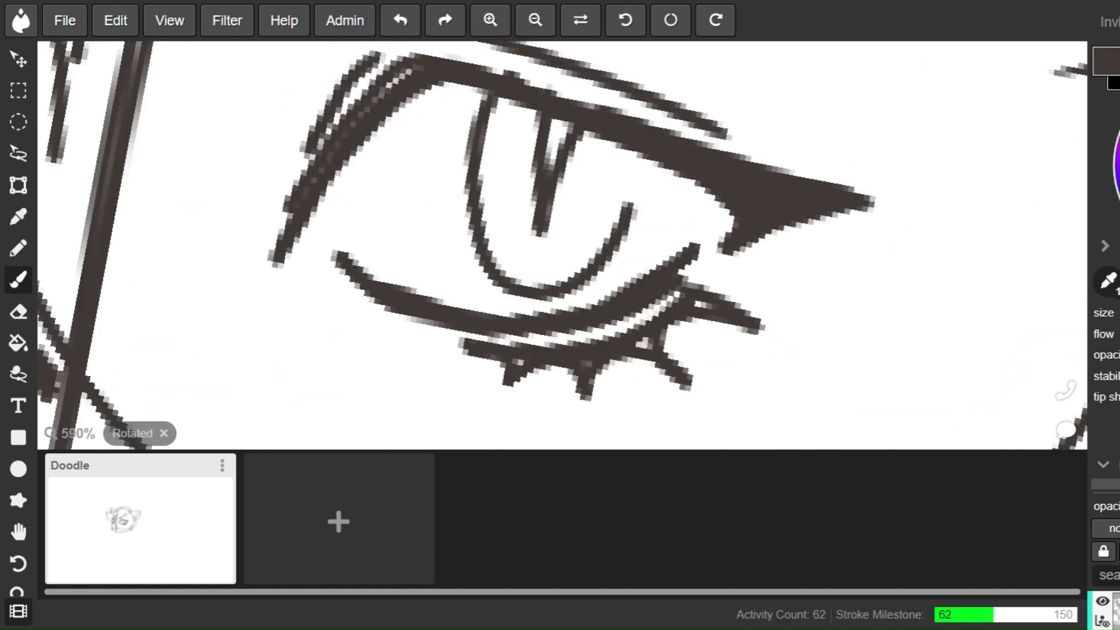
Draw the narrow iris and pupil details inside the far eye
scroll(561, 245, "down", 1)
scroll(560, 245, "down", 1)
left_click_drag(375, 110, 402, 245)
scroll(560, 245, "up", 4)
left_click_drag(490, 111, 456, 188)
scroll(560, 245, "down", 4)
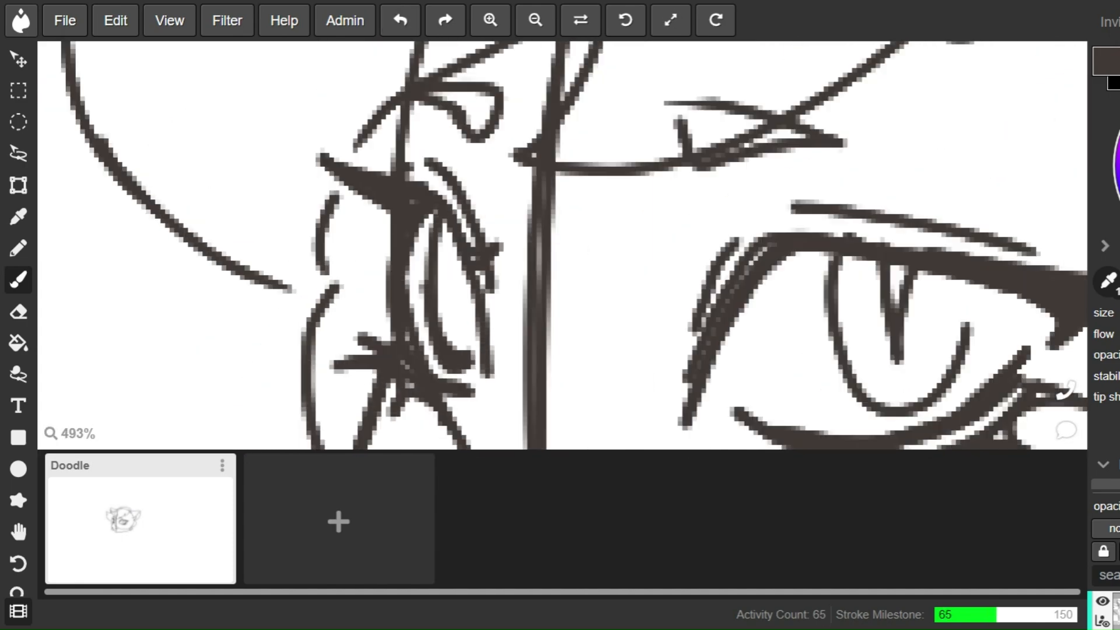
left_click_drag(454, 311, 474, 326)
scroll(560, 245, "down", 8)
Draw the two side lines of the neck below the jaw
scroll(560, 245, "up", 5)
left_click_drag(385, 189, 431, 190)
scroll(626, 343, "down", 6)
scroll(560, 245, "up", 2)
scroll(560, 245, "up", 1)
scroll(560, 245, "up", 2)
left_click_drag(495, 278, 503, 310)
left_click_drag(629, 233, 632, 304)
Draw slanted lines from both sides of the neck out to the corners of the neckline
scroll(560, 245, "up", 4)
left_click_drag(430, 154, 311, 260)
scroll(560, 245, "down", 6)
left_click_drag(619, 279, 690, 301)
scroll(560, 245, "up", 4)
left_click_drag(385, 210, 321, 300)
left_click_drag(357, 251, 581, 295)
scroll(560, 245, "down", 6)
scroll(560, 245, "up", 4)
key("ctrl+z")
key("ctrl+z")
Draw the curved lower edge of the neckline joining its two corners
left_click_drag(426, 248, 678, 188)
scroll(612, 269, "down", 1)
scroll(592, 280, "down", 5)
Add small lash strokes at the inner corner of the near eye
scroll(560, 245, "up", 6)
scroll(560, 245, "up", 5)
left_click_drag(640, 196, 689, 222)
scroll(561, 245, "down", 5)
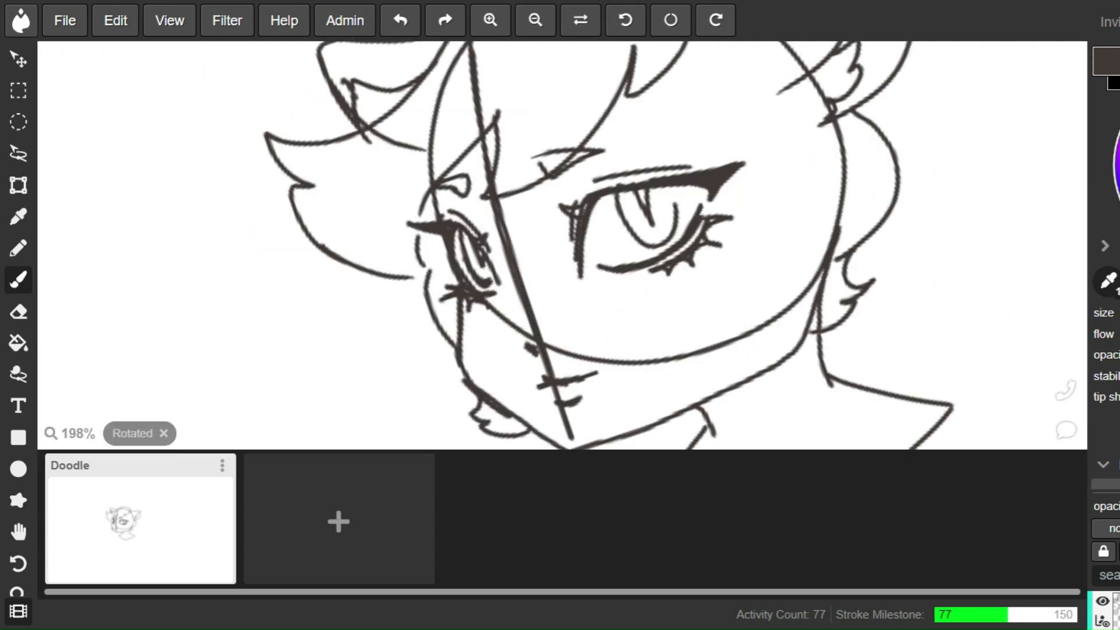
Draw a curved throat notch and a short collarbone mark on each side inside the neckline
scroll(560, 245, "up", 6)
left_click_drag(291, 233, 318, 274)
scroll(560, 245, "down", 5)
left_click_drag(670, 295, 731, 265)
left_click_drag(795, 218, 854, 207)
left_click_drag(577, 291, 616, 275)
Draw both shoulder lines sloping outward from the neckline, with the start of the arm on the far side
scroll(560, 245, "down", 2)
left_click_drag(729, 197, 525, 320)
left_click_drag(548, 313, 514, 367)
scroll(675, 280, "down", 4)
scroll(675, 262, "down", 2)
left_click_drag(709, 223, 897, 228)
scroll(758, 245, "down", 6)
Add short strokes that thicken the shoulder lines where they meet each side of the neckline
scroll(805, 250, "up", 13)
left_click_drag(760, 162, 787, 184)
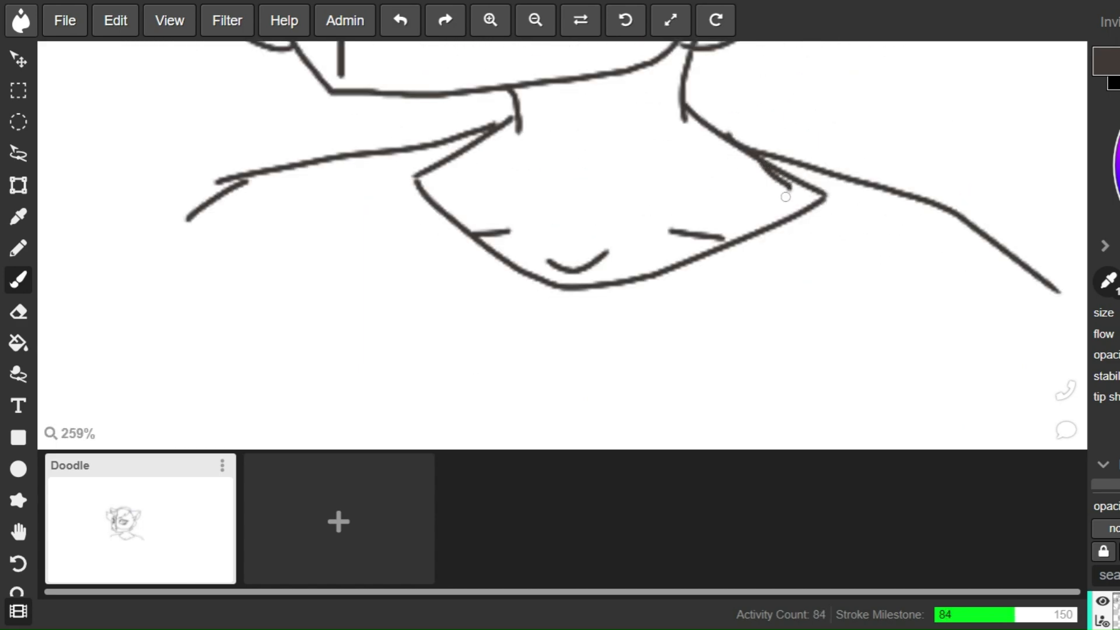
left_click_drag(478, 132, 448, 176)
Draw a small angled sleeve fold just inside the far shoulder from short overlapping strokes
left_click_drag(513, 234, 560, 274)
scroll(560, 245, "down", 5)
scroll(560, 245, "up", 5)
left_click_drag(525, 233, 560, 274)
scroll(560, 245, "down", 5)
scroll(560, 245, "up", 5)
scroll(560, 245, "down", 5)
scroll(560, 245, "up", 5)
left_click_drag(513, 228, 543, 245)
left_click_drag(544, 238, 527, 281)
Draw the fold lines inside the near shoulder, reinforce both outer arm lines, and undo the extra stroke
left_click_drag(903, 182, 849, 215)
left_click_drag(867, 209, 902, 269)
scroll(560, 245, "down", 2)
left_click_drag(488, 229, 449, 303)
left_click_drag(875, 192, 934, 253)
scroll(560, 245, "down", 5)
scroll(560, 245, "up", 5)
scroll(560, 245, "down", 2)
left_click_drag(578, 156, 530, 298)
left_click(400, 20)
scroll(560, 245, "down", 5)
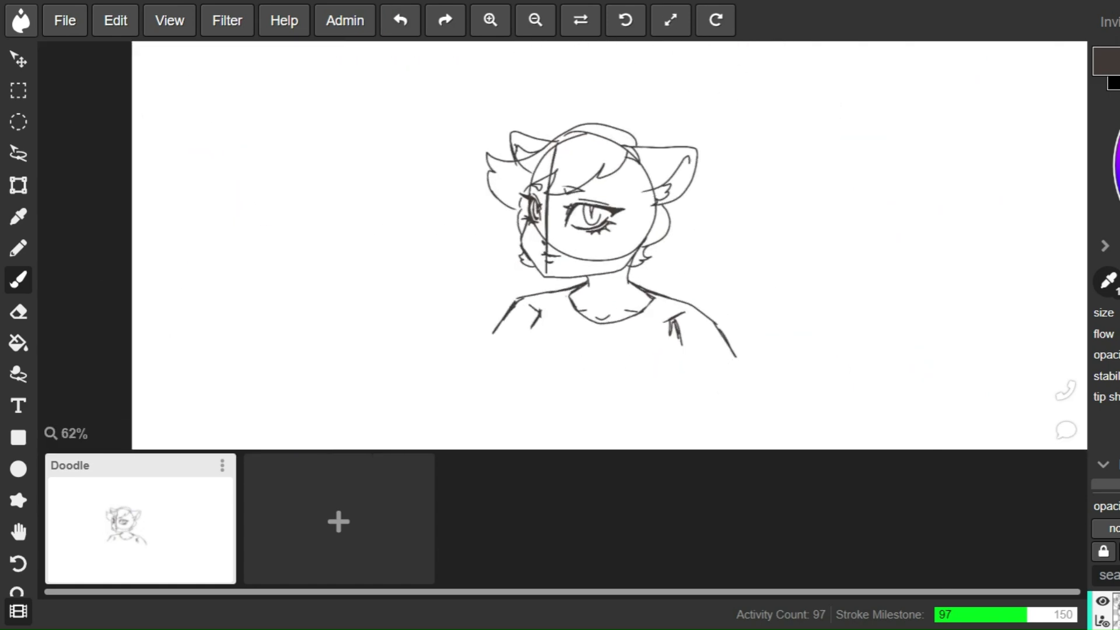
Lower the sketch layer's opacity to fade the rough drawing to a light grey guide
left_click(1119, 506)
scroll(561, 245, "up", 10)
left_click_drag(813, 58, 380, 290)
left_click(400, 20)
scroll(560, 245, "up", 1)
mouse_move(882, 69)
left_mouse_down()
mouse_move(641, 201)
mouse_move(345, 335)
left_mouse_up()
scroll(560, 245, "down", 5)
left_click(400, 20)
scroll(560, 245, "up", 5)
left_click_drag(944, 46, 831, 111)
left_click(400, 20)
Trace the far side of the face with one dark line from the brow down to the lower cheek
scroll(560, 245, "up", 2)
mouse_move(1000, 43)
left_mouse_down()
mouse_move(795, 165)
mouse_move(473, 305)
left_mouse_up()
scroll(560, 245, "down", 10)
scroll(560, 245, "up", 3)
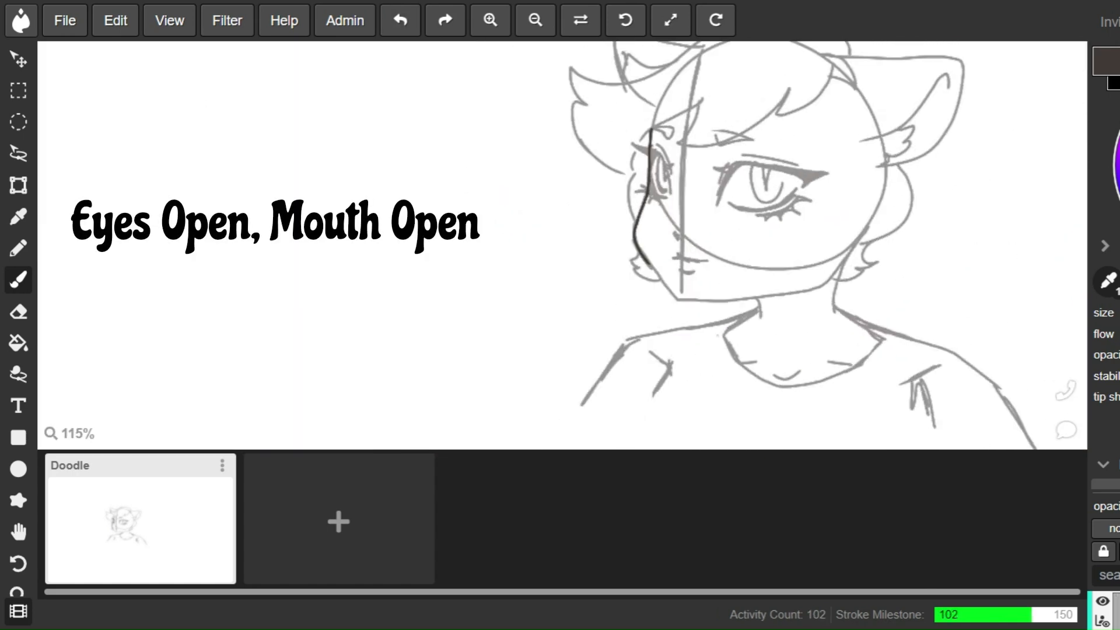
Trace the head and hair outlines over the faded sketch with clean dark strokes
scroll(560, 245, "up", 8)
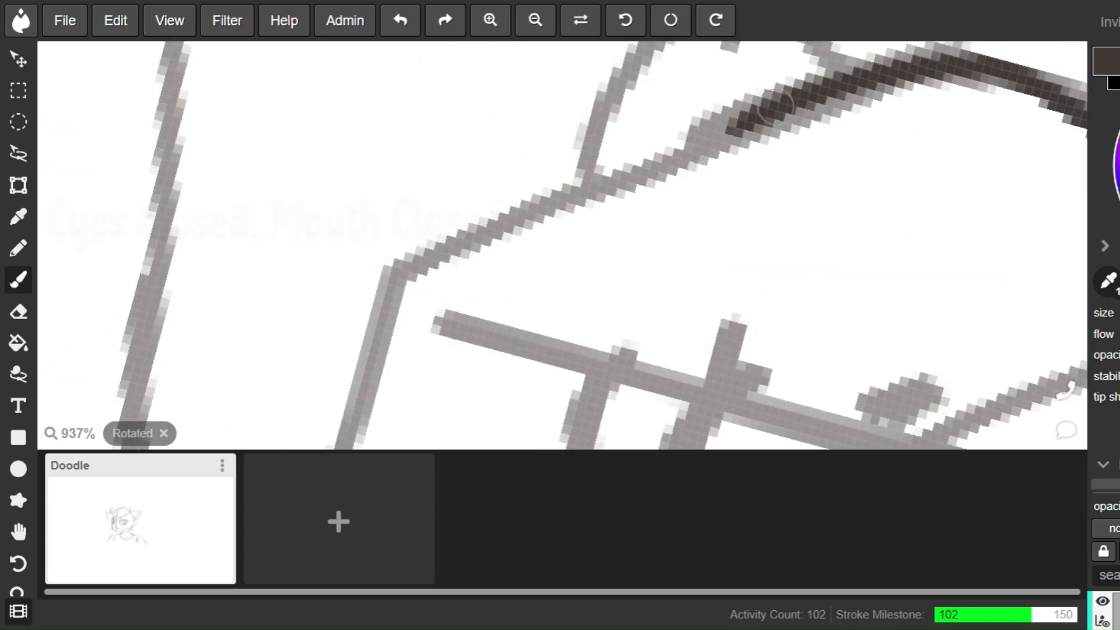
left_click_drag(753, 119, 383, 317)
scroll(560, 245, "down", 10)
scroll(560, 245, "up", 10)
scroll(560, 245, "down", 2)
left_click_drag(201, 448, 607, 245)
mouse_move(175, 350)
left_mouse_down()
mouse_move(588, 282)
mouse_move(788, 50)
mouse_move(703, 271)
mouse_move(635, 369)
left_mouse_up()
scroll(560, 245, "down", 8)
scroll(560, 245, "up", 4)
scroll(560, 245, "down", 5)
scroll(560, 245, "up", 8)
Trace the neck, neckline, collarbone marks, shoulders and sleeve folds with clean dark strokes
left_click_drag(604, 174, 672, 306)
scroll(560, 245, "down", 1)
left_click_drag(668, 139, 510, 354)
scroll(561, 246, "down", 6)
scroll(560, 245, "up", 8)
left_click_drag(728, 135, 559, 260)
scroll(561, 245, "up", 4)
left_click_drag(789, 71, 863, 409)
scroll(560, 245, "down", 6)
scroll(560, 245, "up", 4)
scroll(560, 245, "down", 6)
scroll(561, 245, "up", 6)
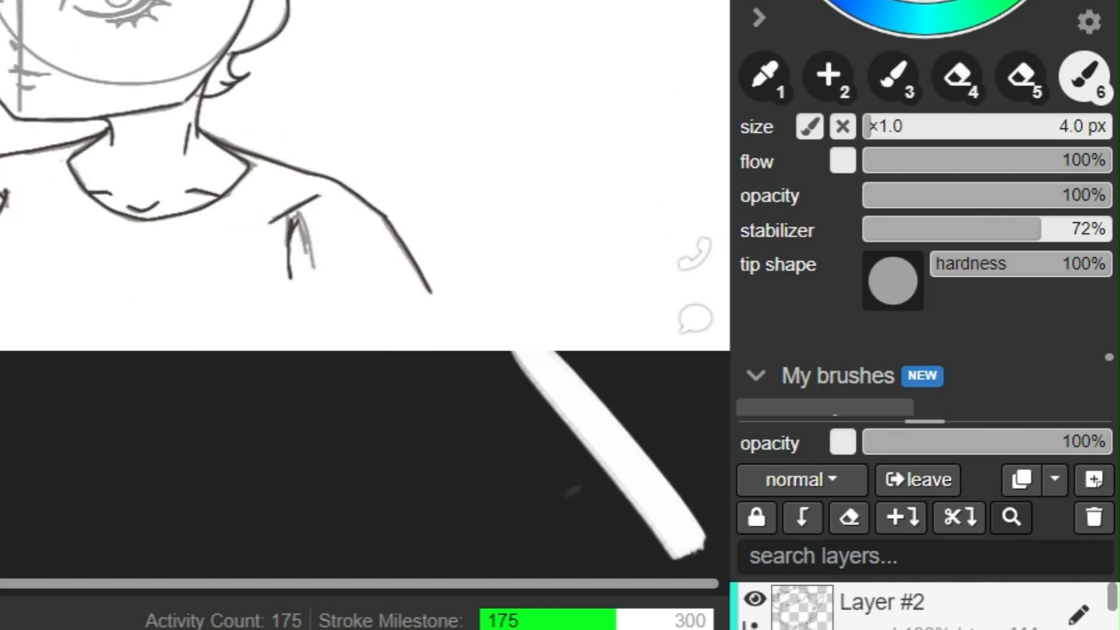
Add a new layer for the eyes and trace the curved upper lid of the far eye on it
left_click(1094, 480)
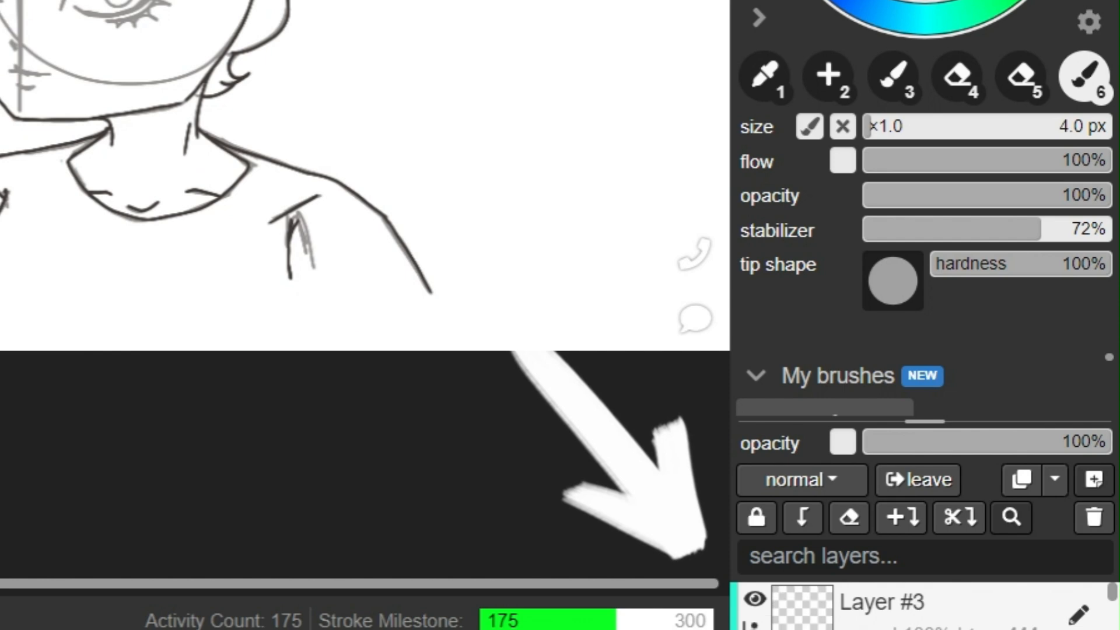
scroll(362, 175, "up", 10)
scroll(362, 175, "down", 5)
left_click_drag(233, 1, 306, 141)
scroll(361, 175, "up", 6)
left_click_drag(426, 3, 671, 345)
scroll(361, 175, "down", 5)
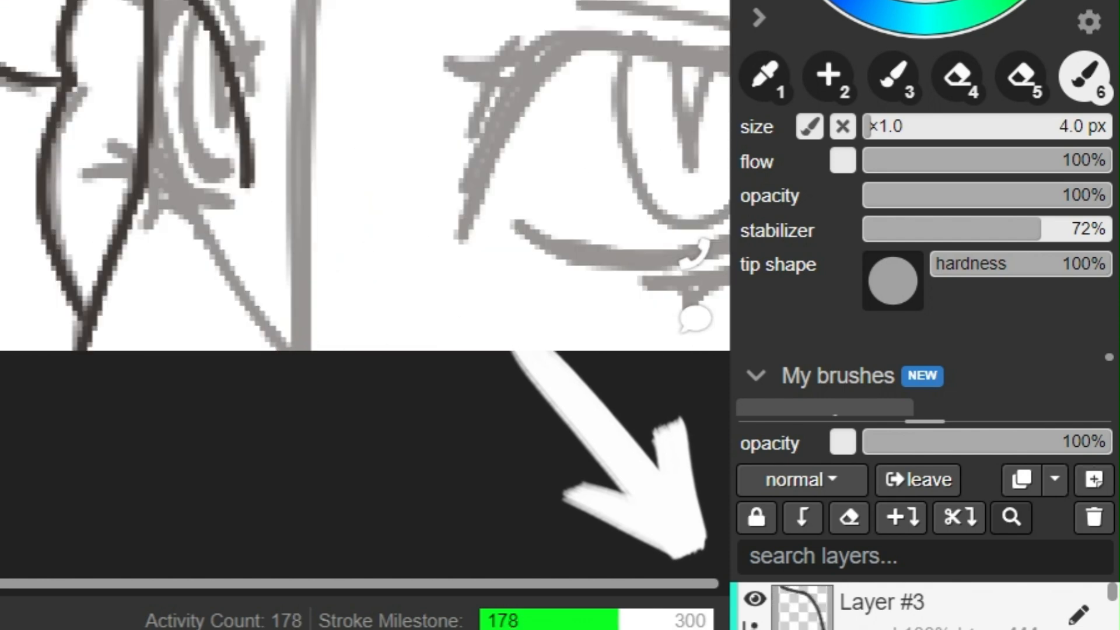
Thicken the far eye's upper lash into a filled pointed wing and trace its lower lid
scroll(365, 175, "up", 5)
mouse_move(525, 134)
left_mouse_down()
mouse_move(388, 230)
mouse_move(245, 305)
left_mouse_up()
scroll(560, 245, "down", 4)
mouse_move(548, 239)
left_mouse_down()
mouse_move(767, 141)
mouse_move(614, 418)
left_mouse_up()
scroll(642, 245, "down", 5)
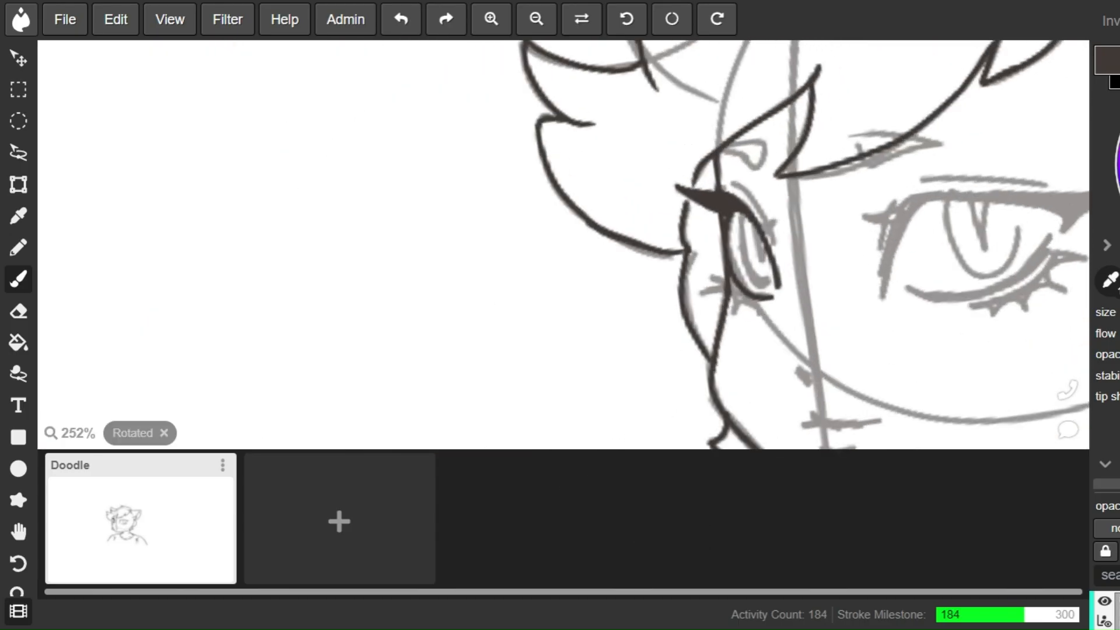
scroll(700, 245, "up", 5)
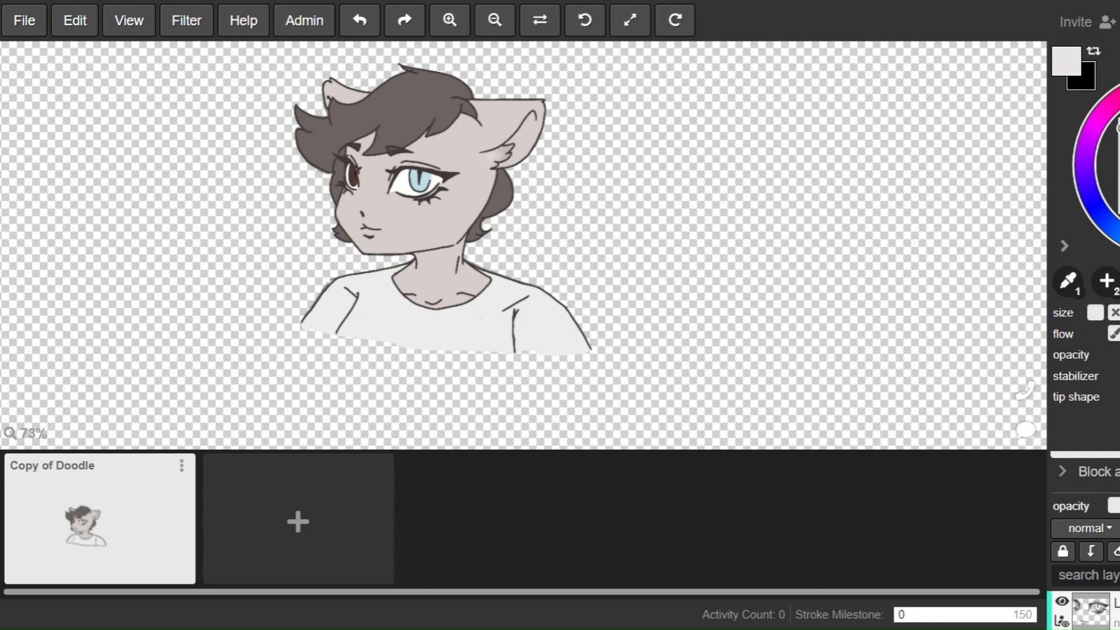
Download the coloured drawing with open eyes and closed mouth
left_click(33, 26)
left_click(143, 253)
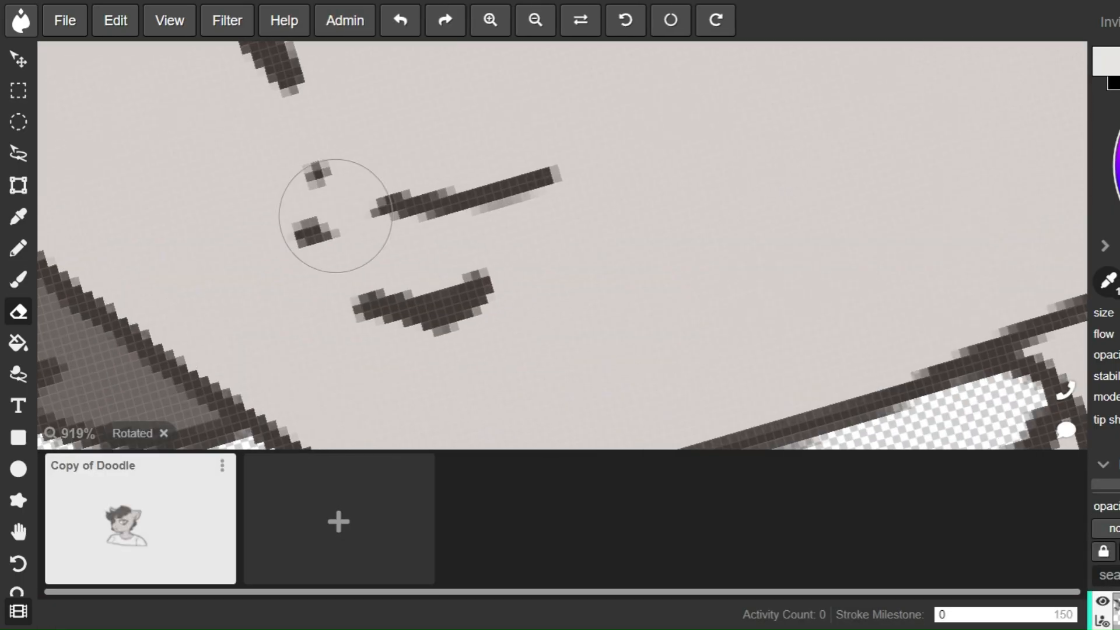
Erase the mouth lines from the copied drawing, try a short pencil stroke in their place and undo it
left_click_drag(350, 219, 484, 262)
left_click(19, 281)
left_click(18, 248)
mouse_move(335, 318)
left_mouse_down()
mouse_move(371, 300)
mouse_move(378, 277)
left_mouse_up()
left_click(18, 280)
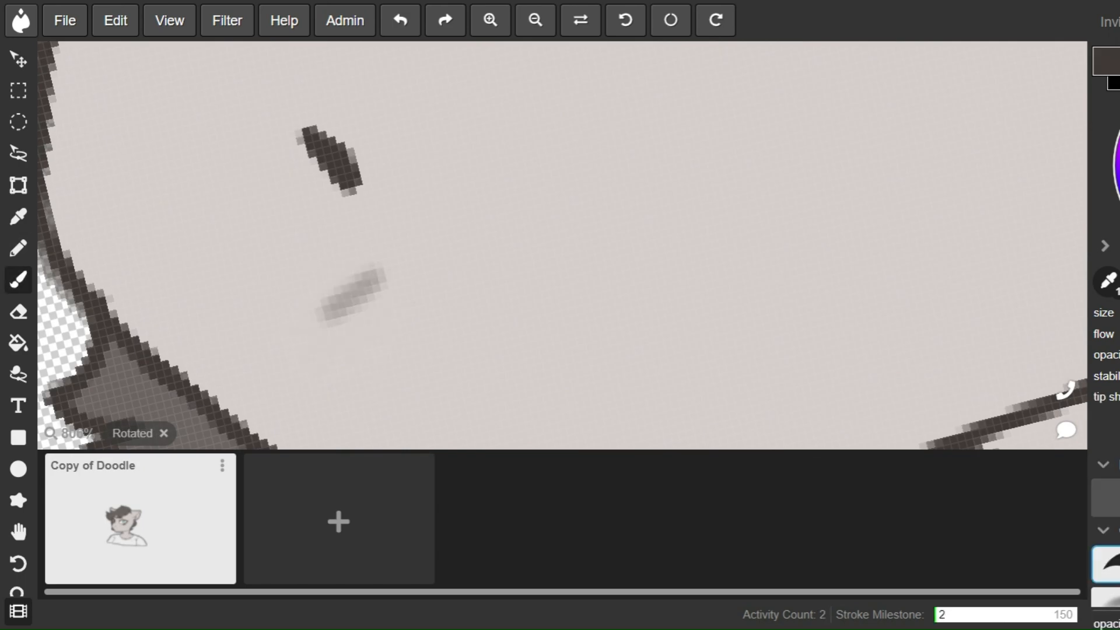
left_click(402, 29)
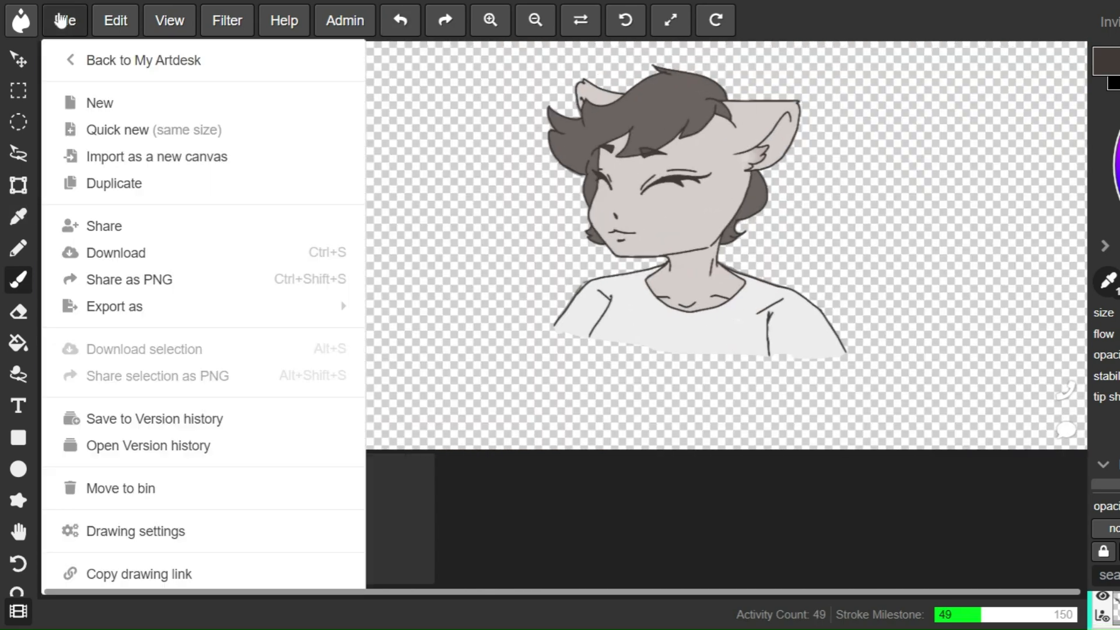
Open the drawing settings and bring up the background color options
left_click(65, 20)
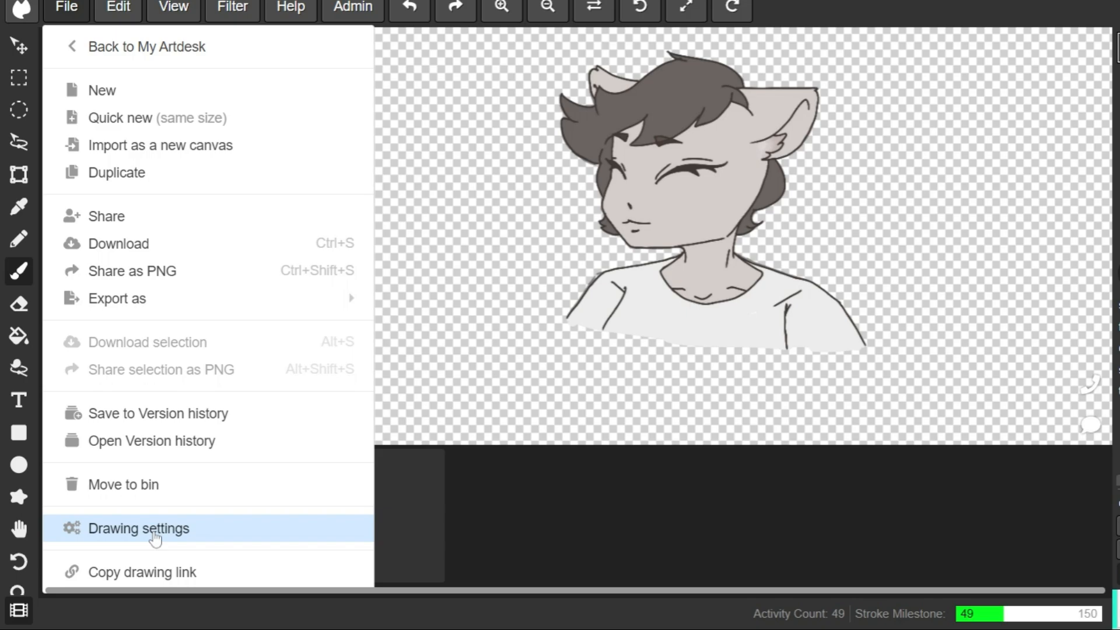
left_click(155, 537)
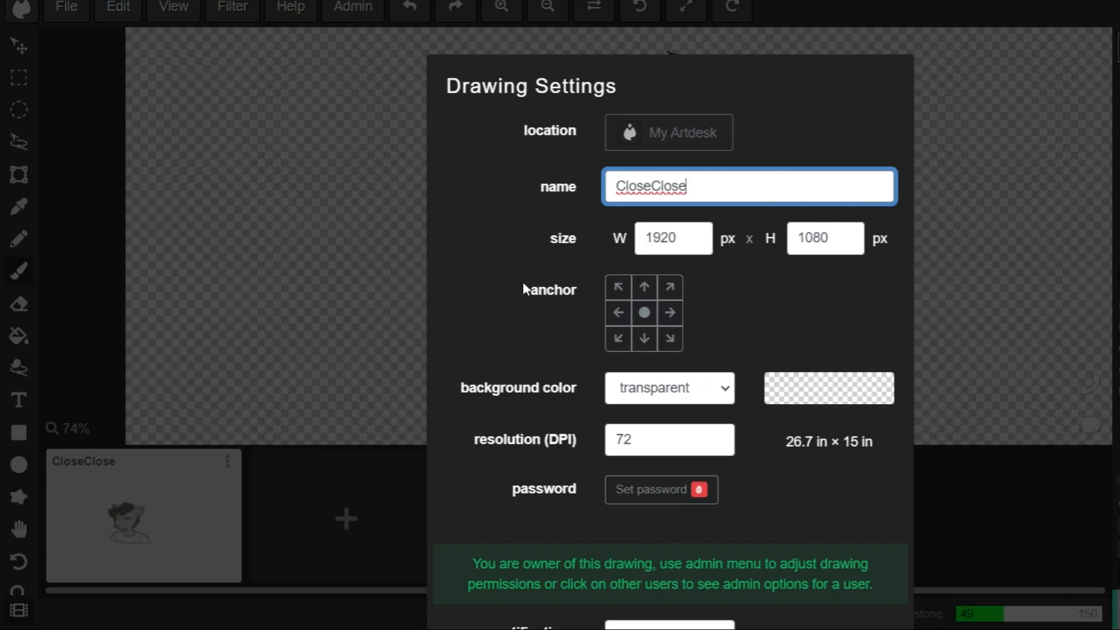
left_click(724, 397)
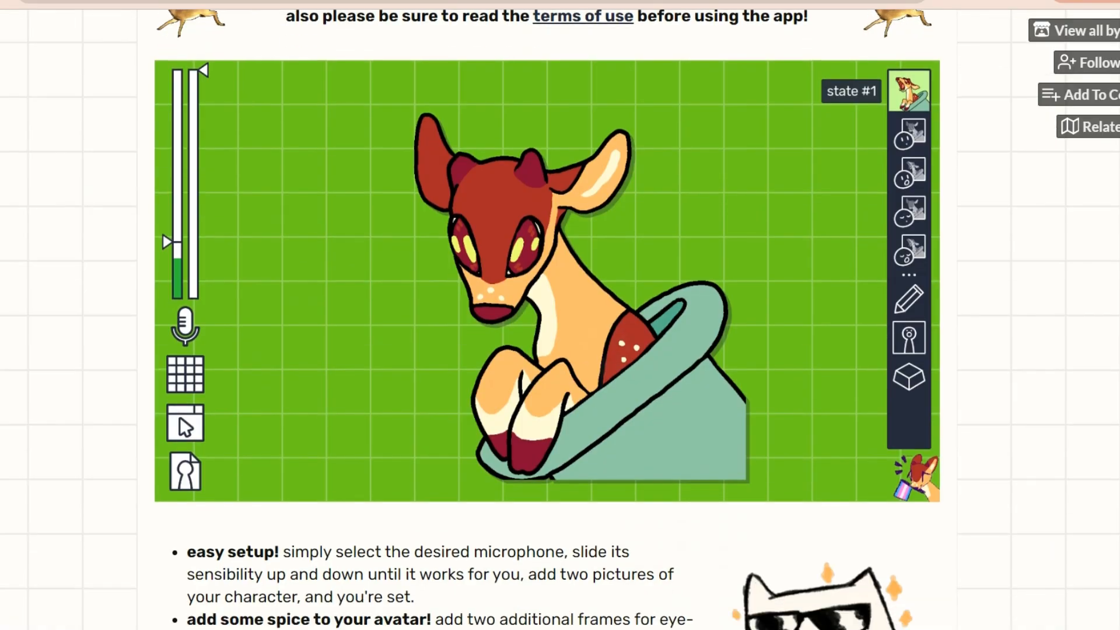
On the veadotube mini itch.io page, go to the list of downloads without paying
scroll(560, 315, "down", 2)
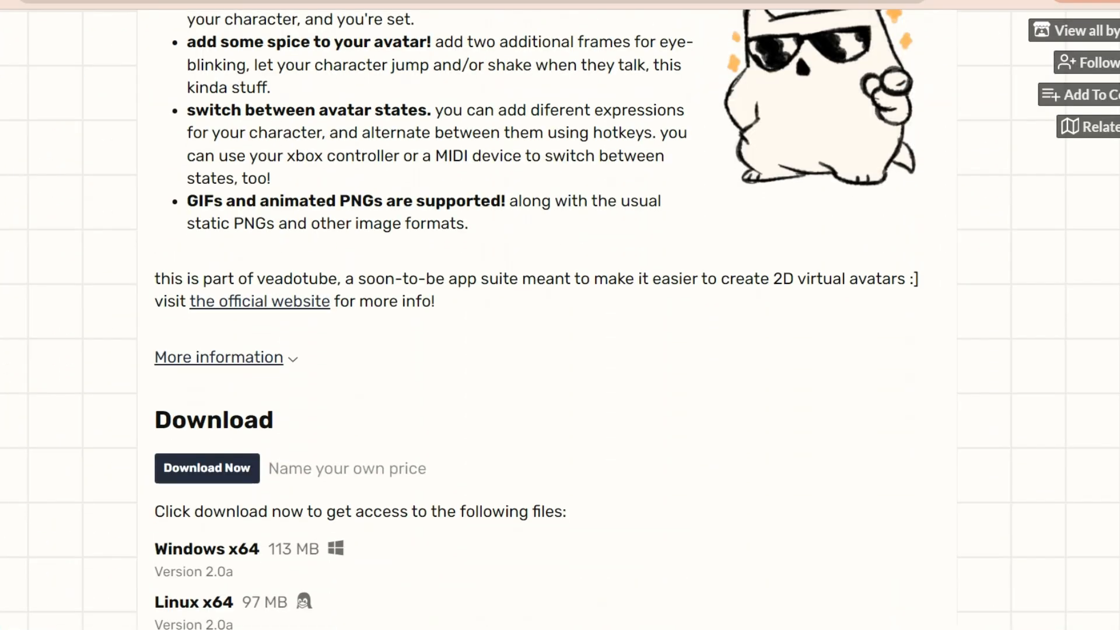
scroll(531, 295, "down", 3)
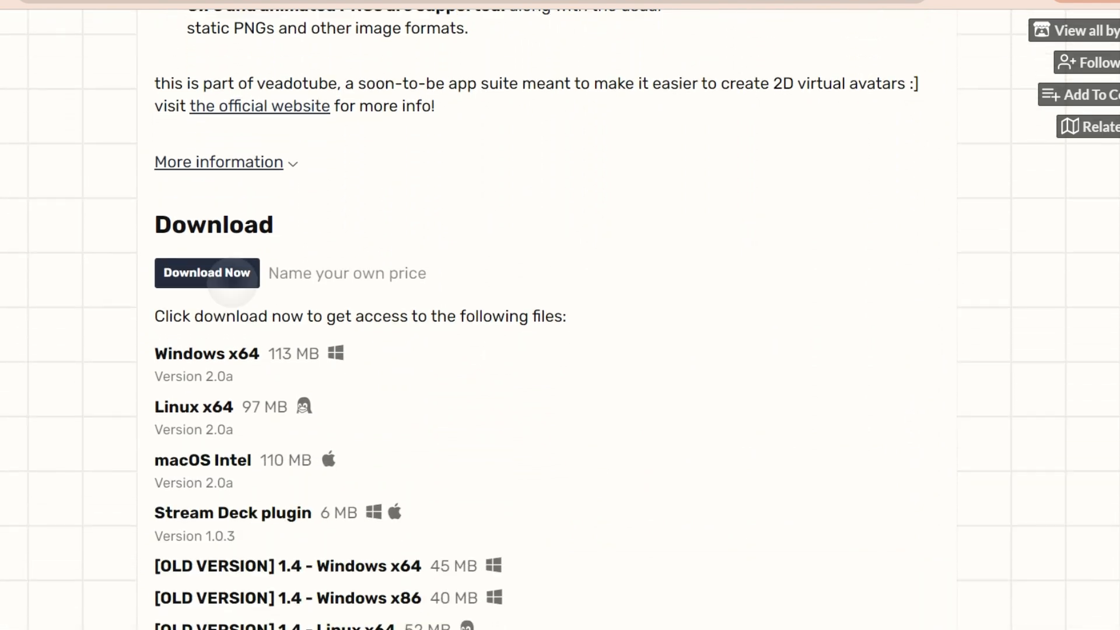
left_click(233, 280)
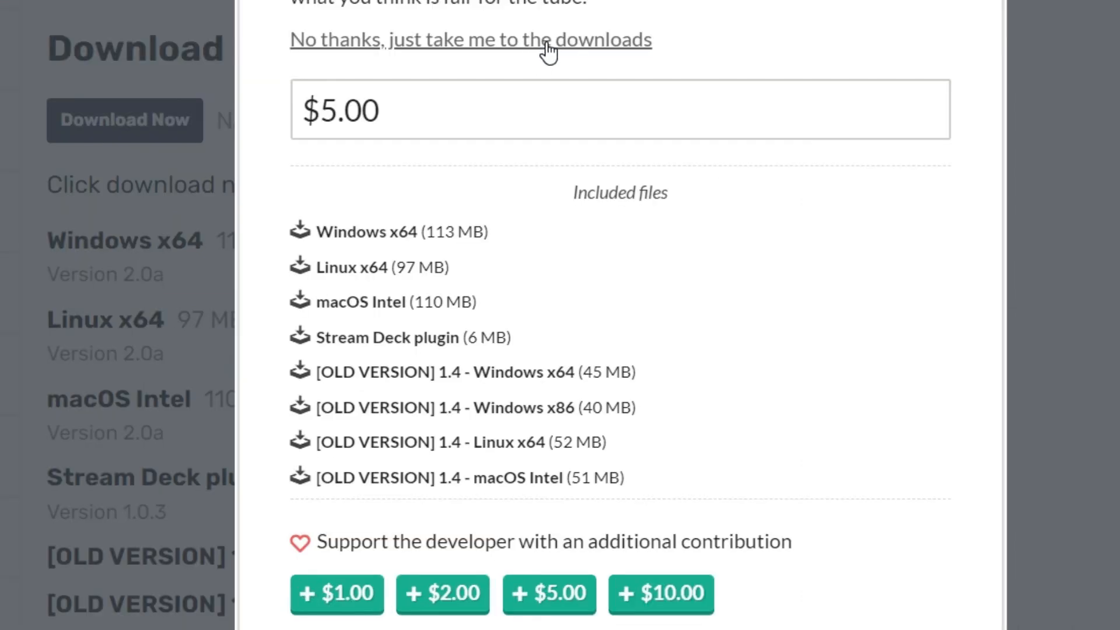
left_click(547, 41)
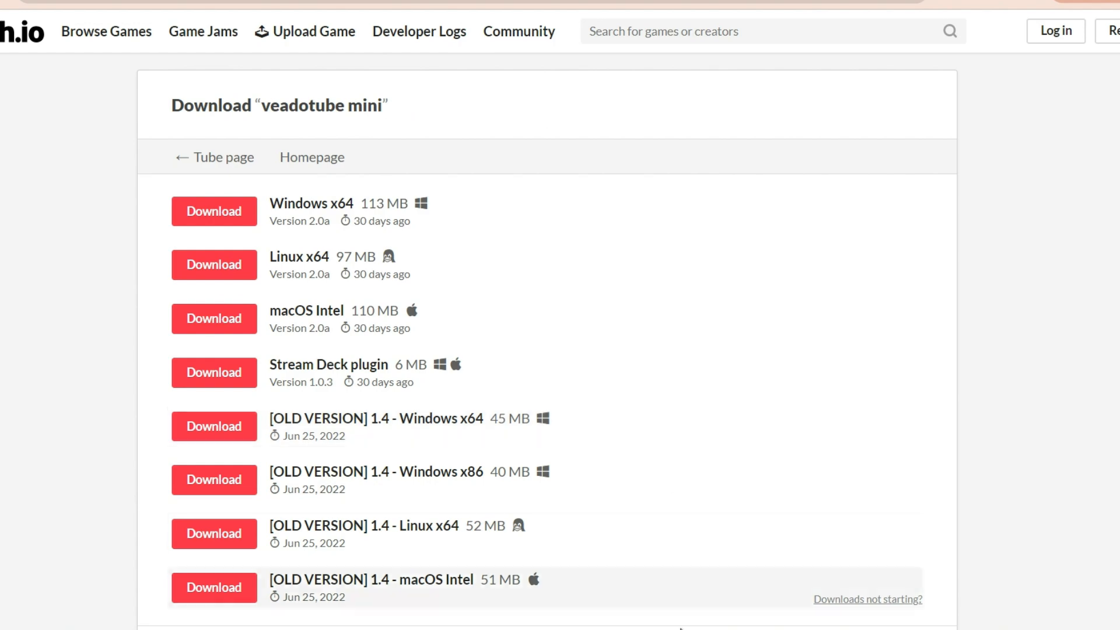
Switch to the veadotube mini app and continue past its start screen
mouse_move(753, 629)
left_click(780, 515)
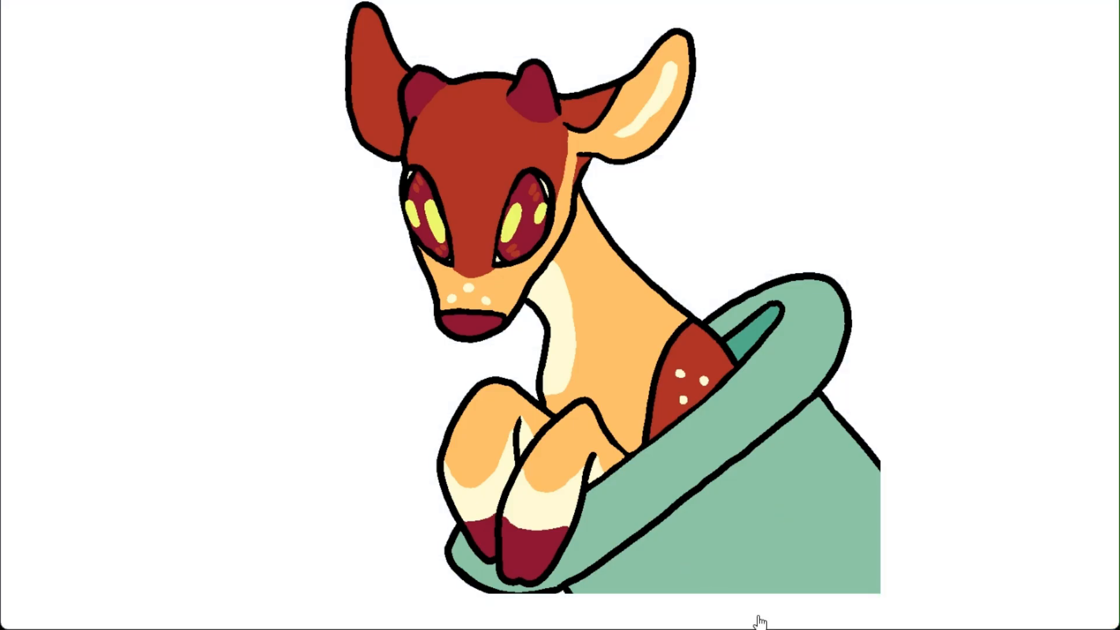
left_click(758, 616)
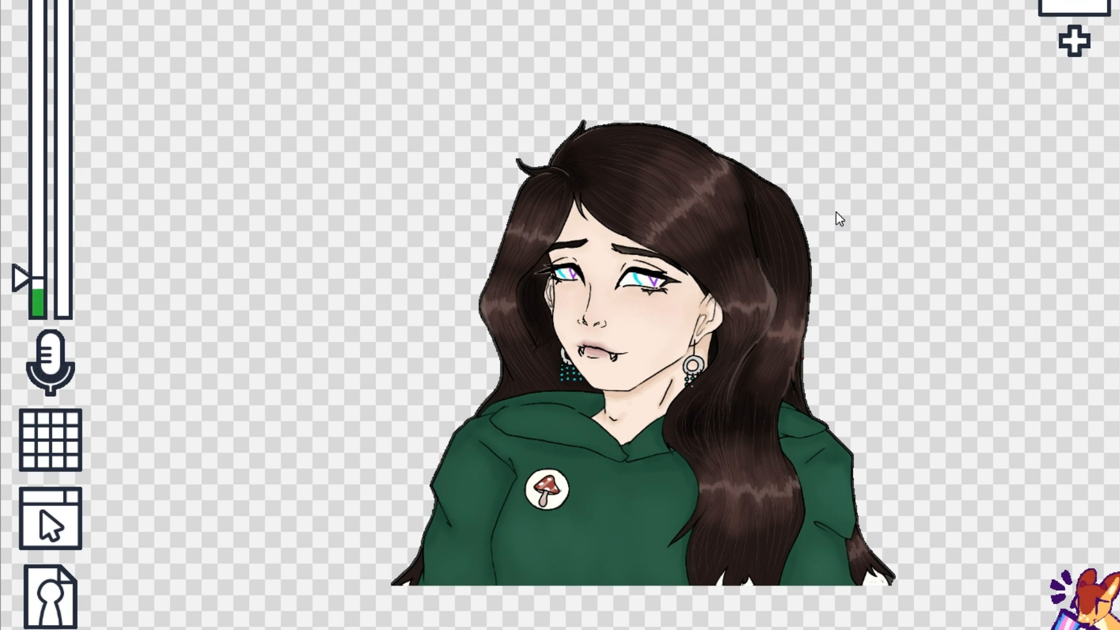
Add a new avatar state, select it and open the image options for its closed mouth image
left_click(1074, 41)
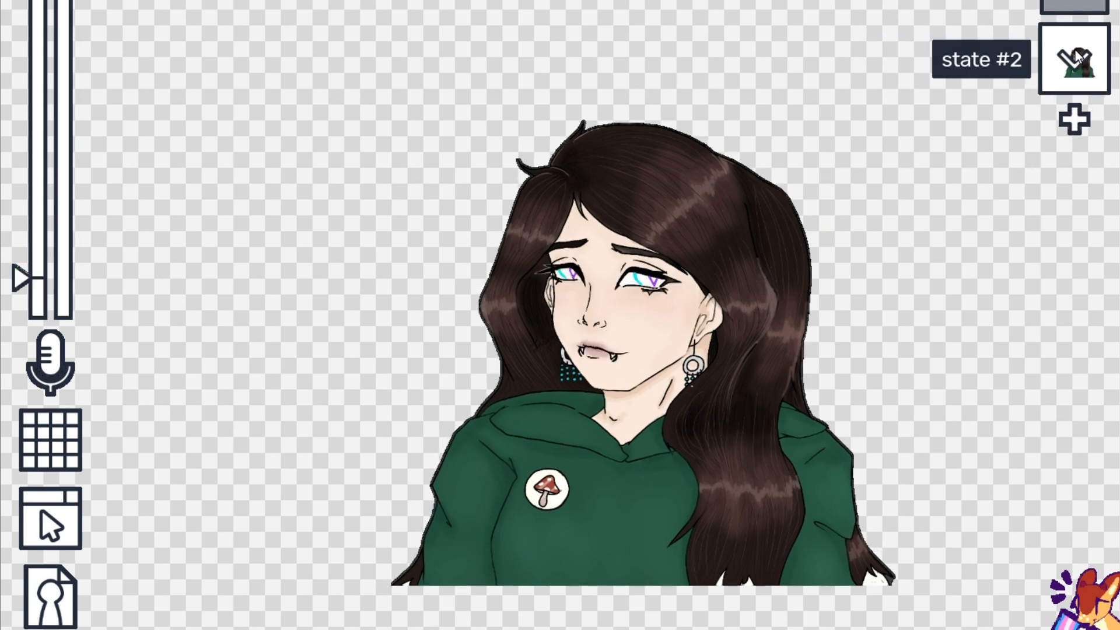
left_click(1074, 49)
left_click(1080, 55)
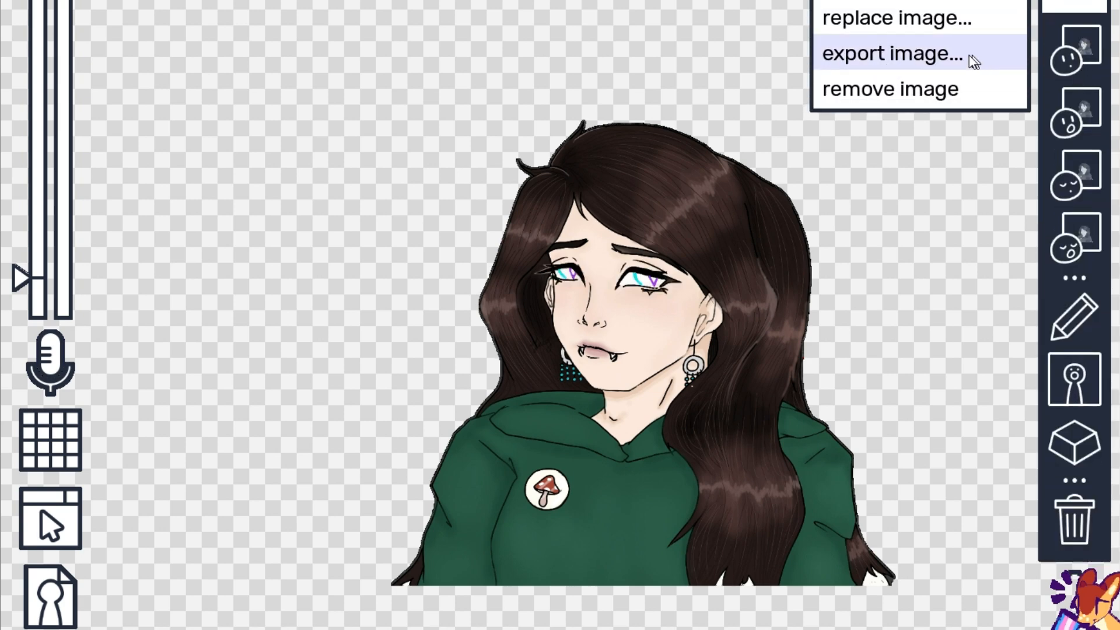
Replace the new state's closed mouth image with the matching drawing and its open mouth image with OpenOpen
left_click(934, 24)
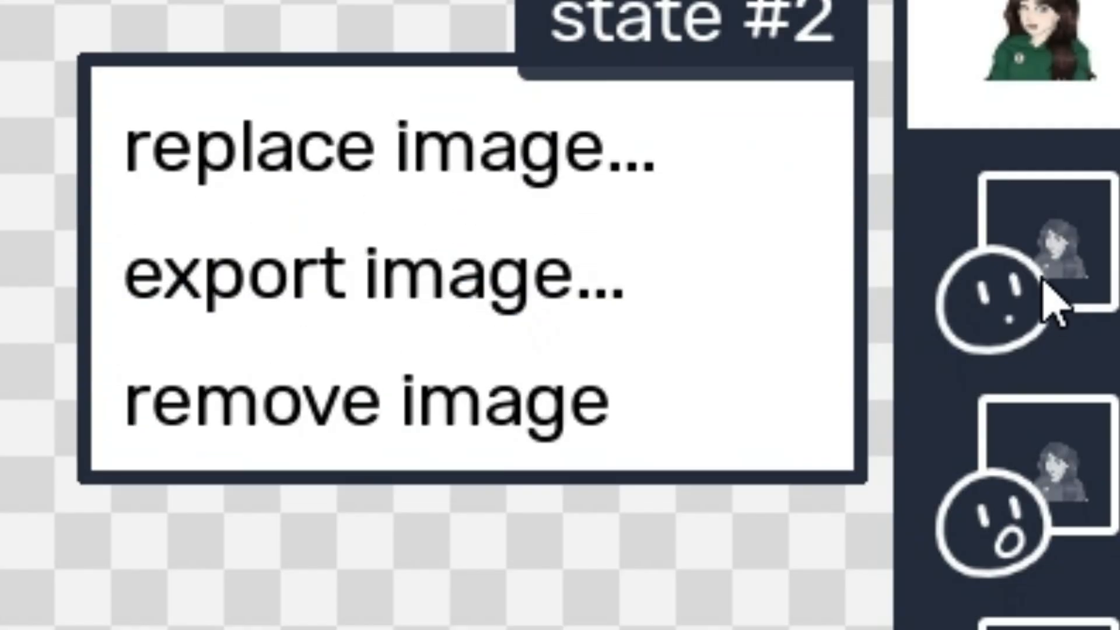
left_click(511, 169)
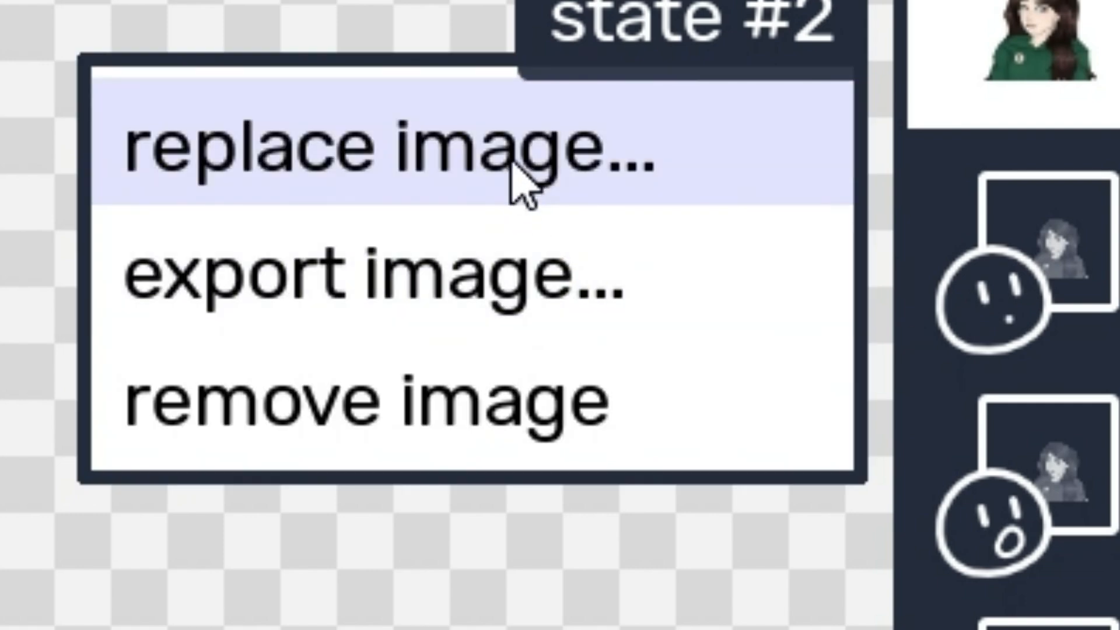
left_click(511, 167)
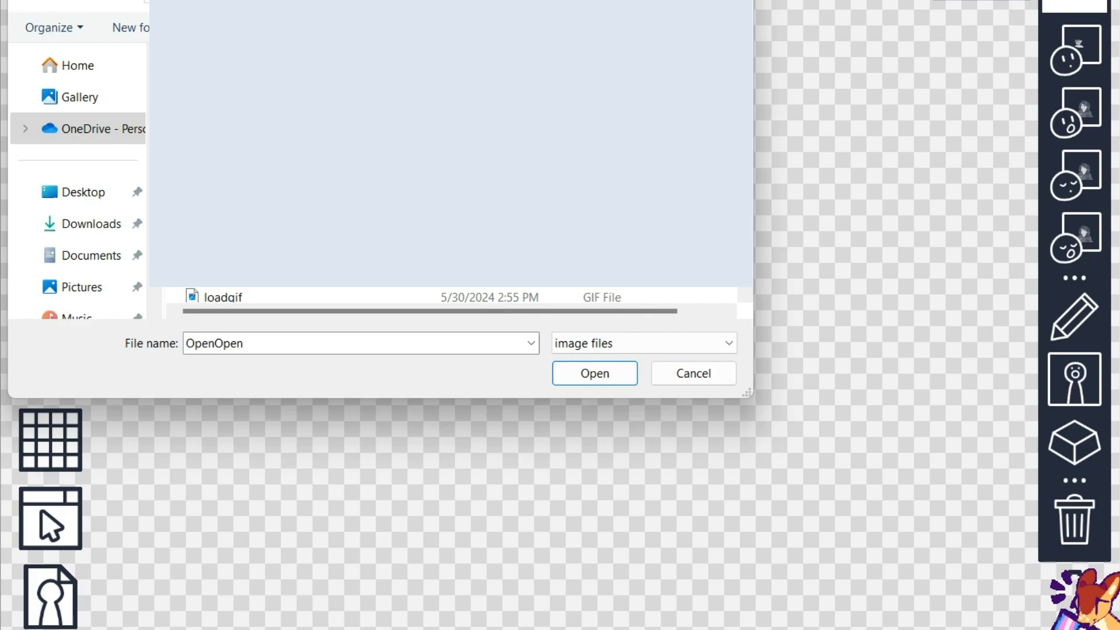
left_click(590, 373)
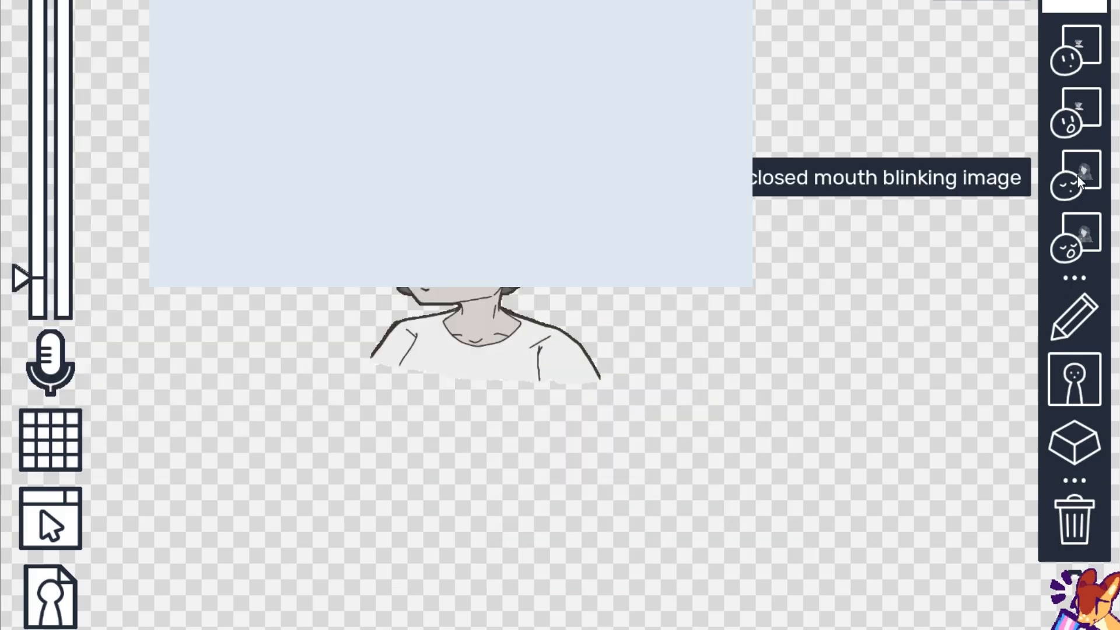
Replace the state's closed mouth blinking and open mouth blinking images with the matching closed-eye drawings
left_click(1077, 175)
left_click(918, 144)
left_click(592, 373)
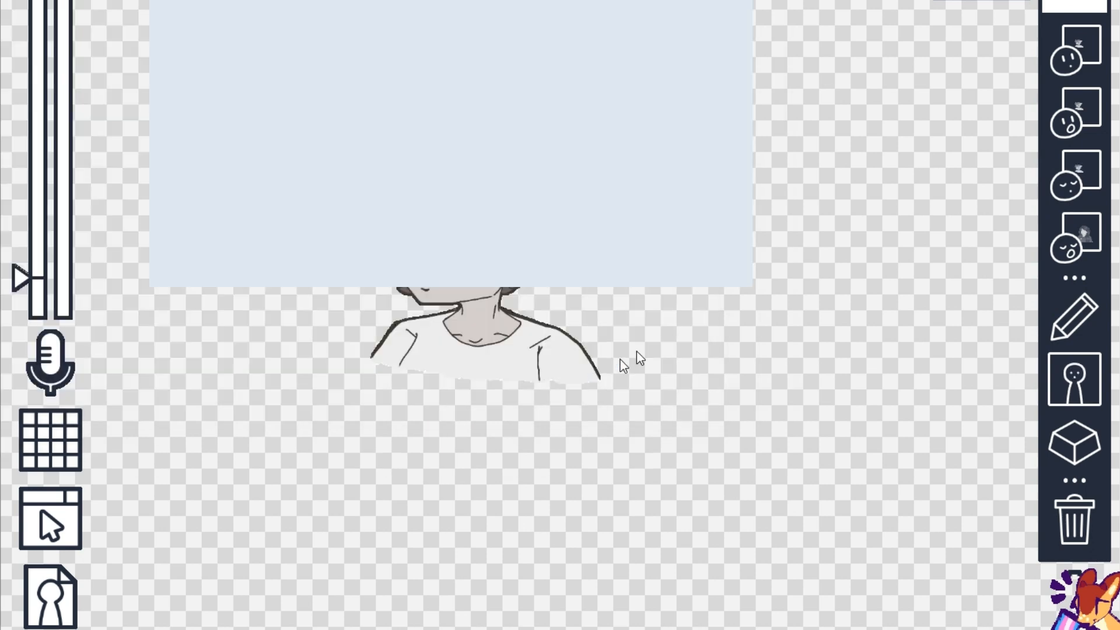
left_click(1071, 248)
left_click(969, 206)
left_click(593, 372)
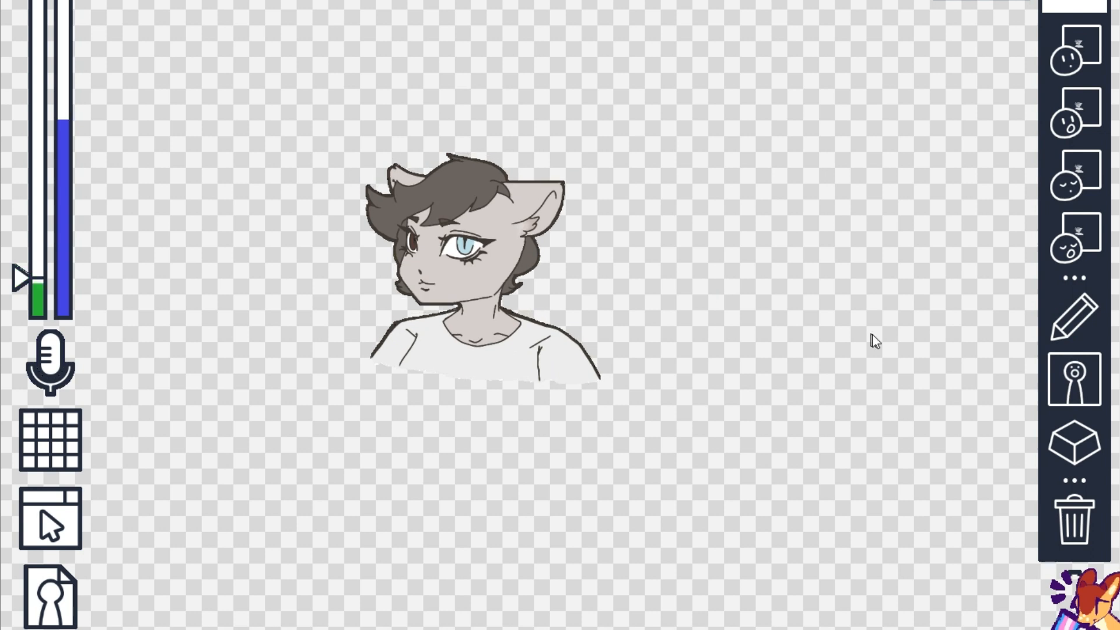
Add a jump effect for when the mouth opens, set its amount to 8%, and close the effects
left_click(1072, 378)
left_click(1005, 320)
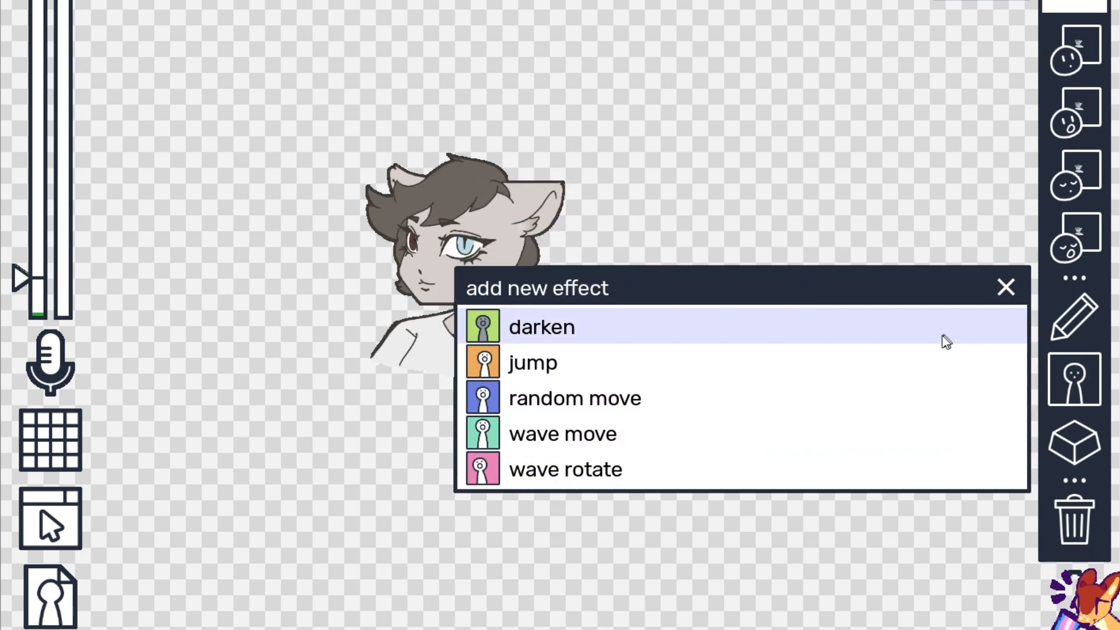
left_click(877, 374)
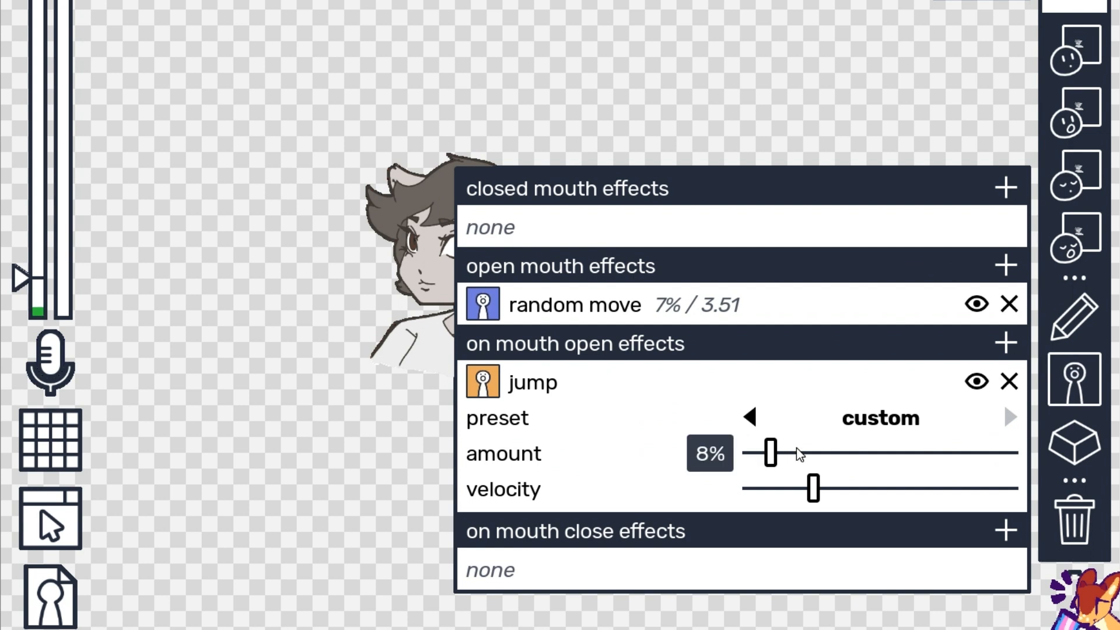
left_click(773, 455)
mouse_move(774, 458)
left_mouse_down()
mouse_move(802, 458)
mouse_move(770, 461)
left_mouse_up()
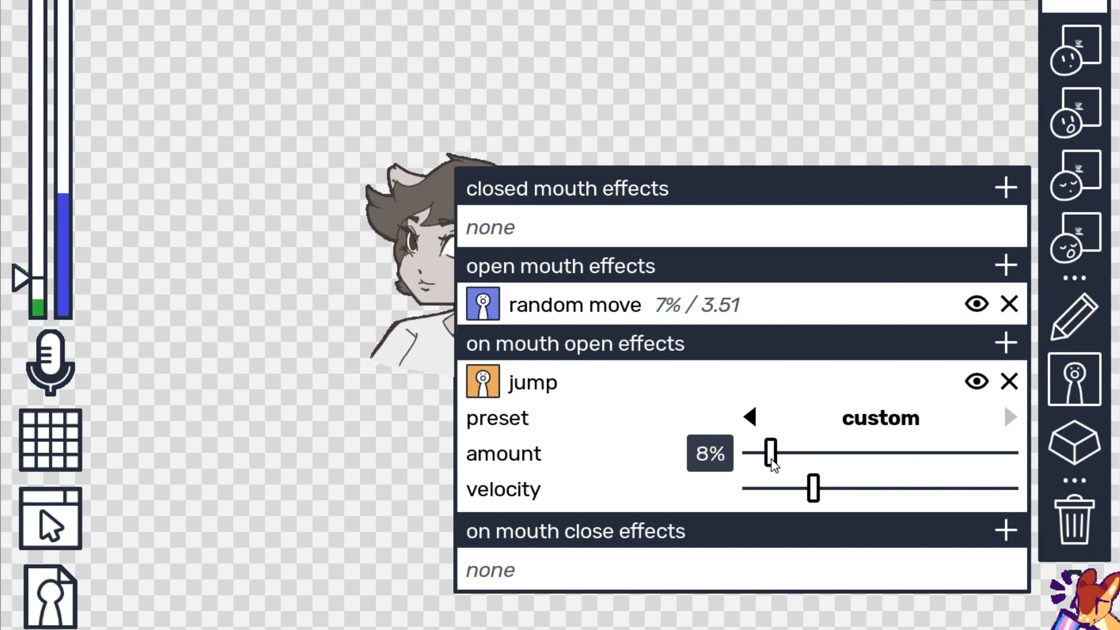
left_click(742, 145)
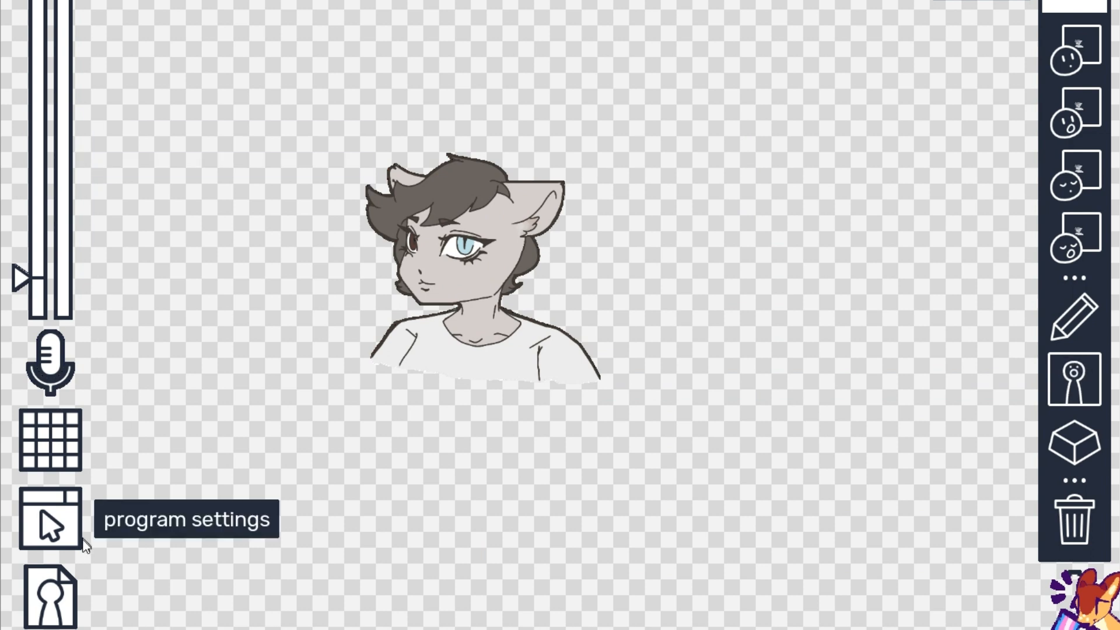
Set the display background to a solid green color and close the display settings
left_click(64, 600)
left_click(105, 570)
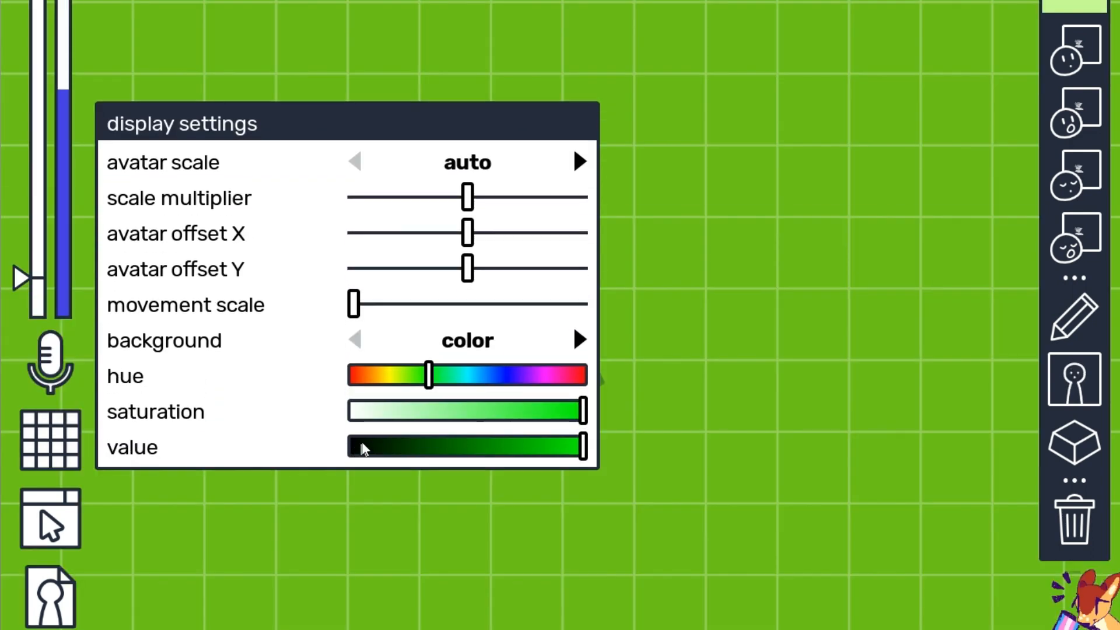
left_click(743, 377)
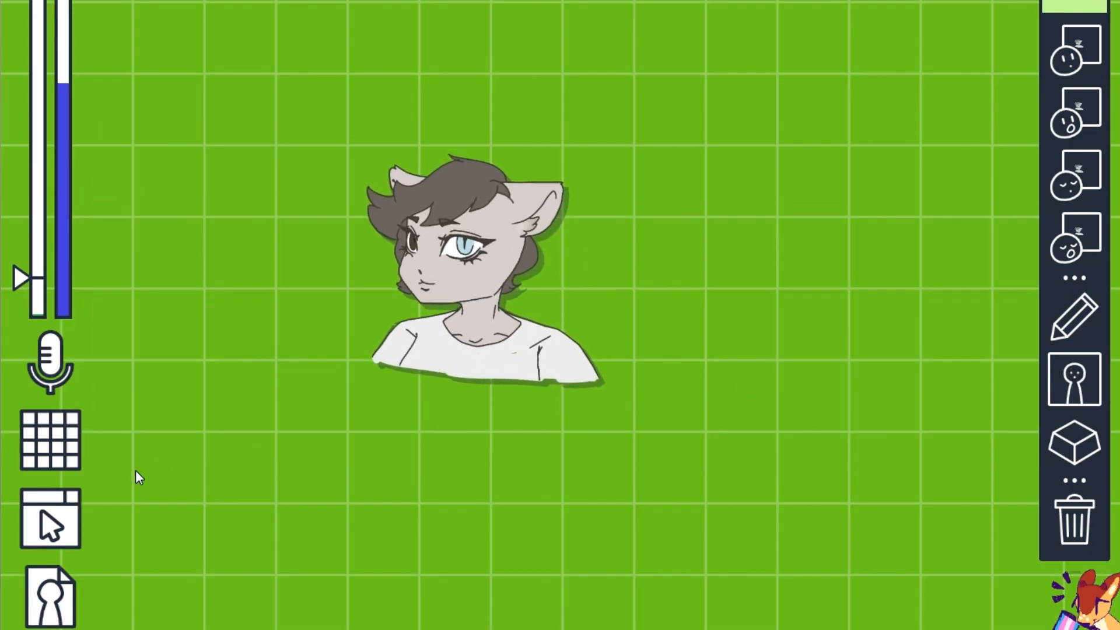
Switch the display background to the next available type in the display settings and close them
left_click(75, 432)
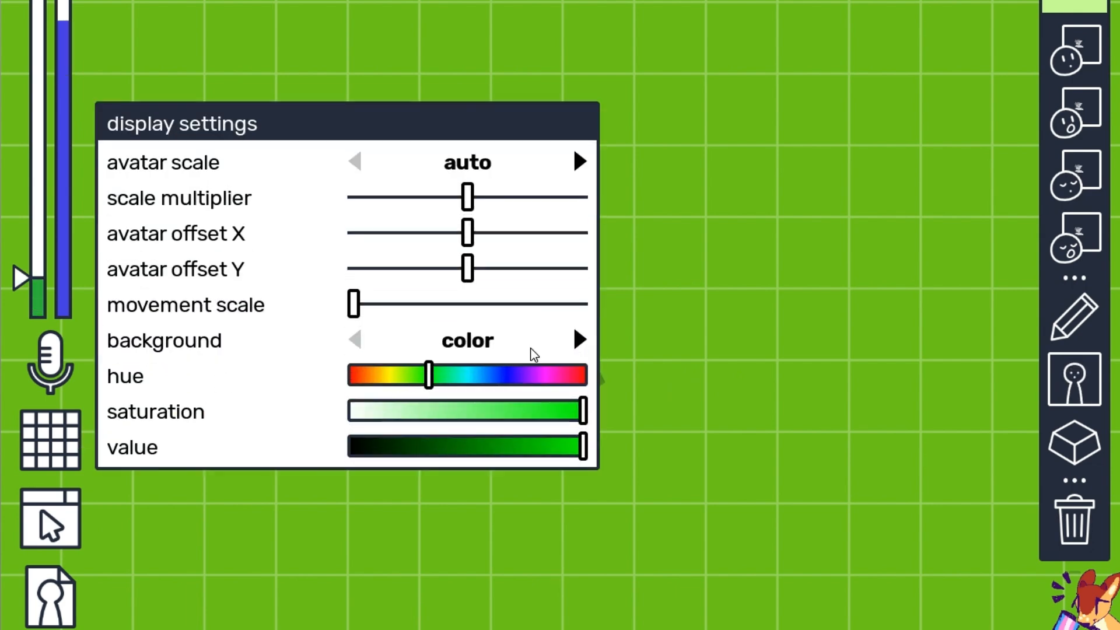
left_click(580, 339)
left_click(748, 373)
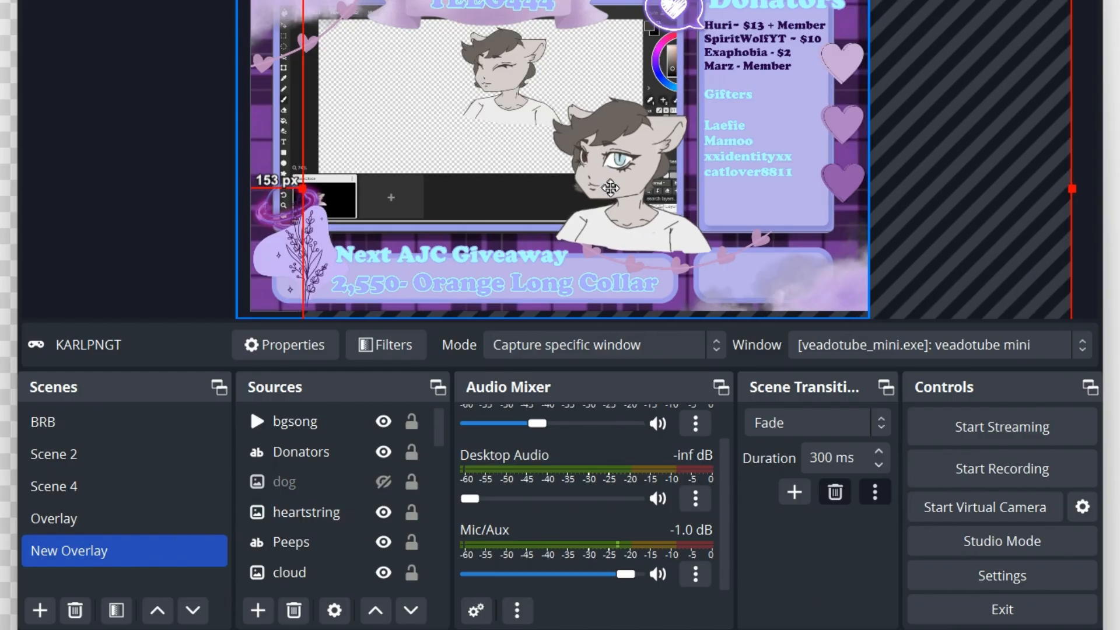
Switch to OBS, shift the existing avatar capture slightly in the overlay preview, and deselect it
left_click_drag(608, 187, 613, 190)
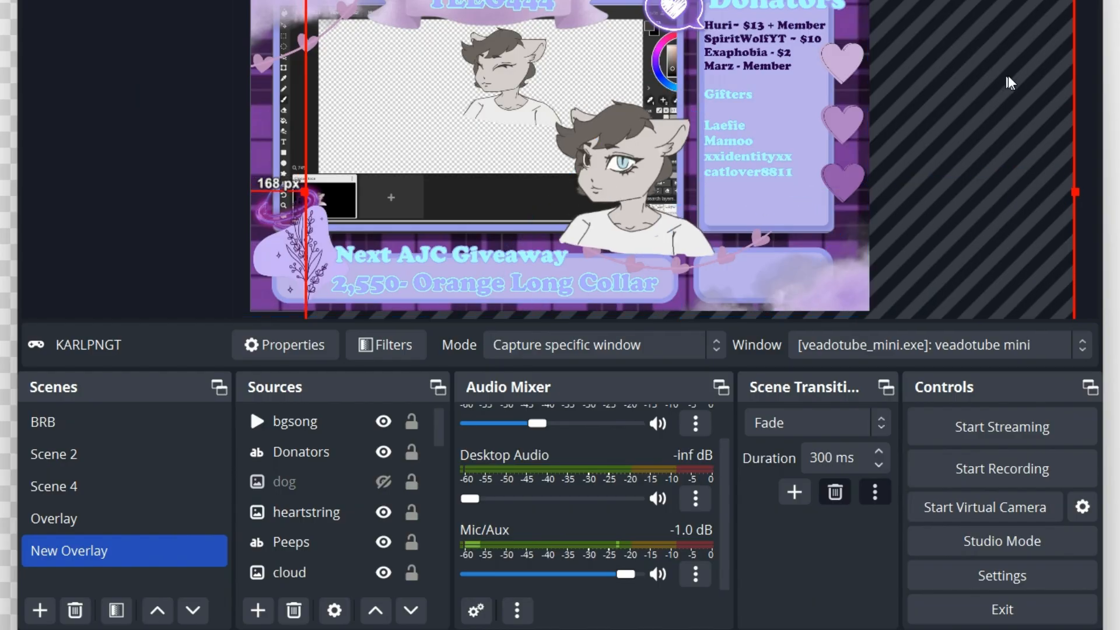
left_click(1092, 95)
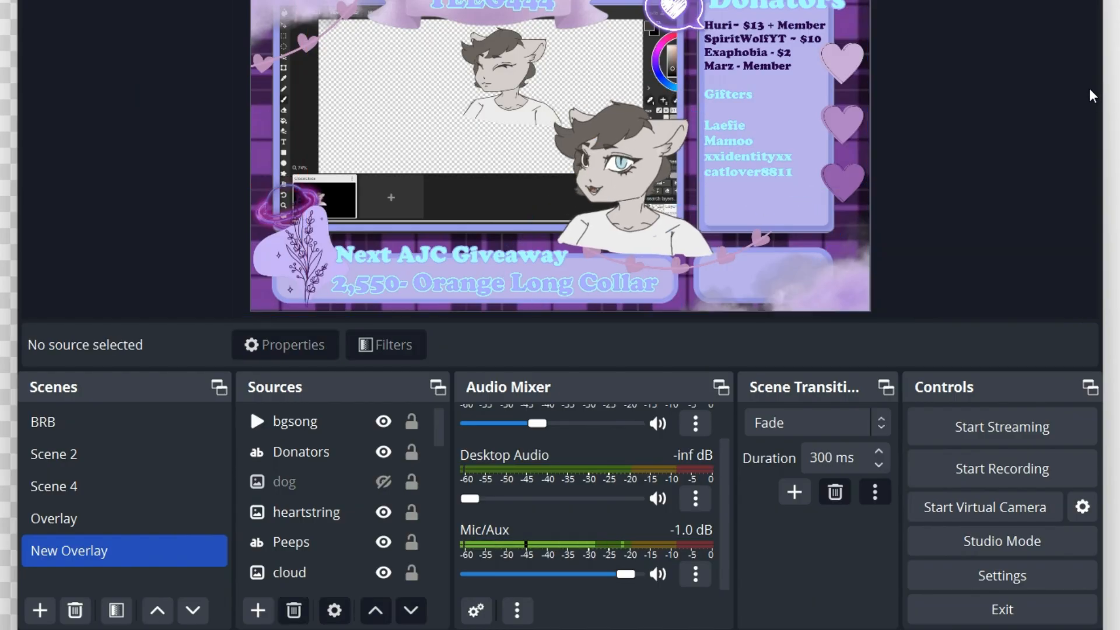
Add a new Game Capture source named PNGModel to the New Overlay scene
left_click(259, 610)
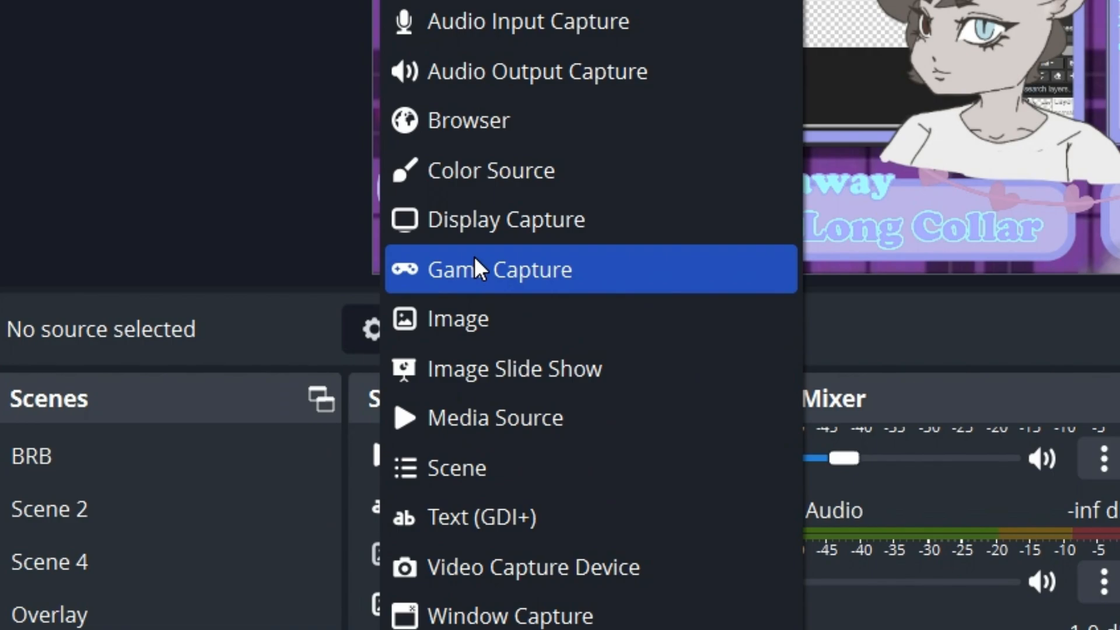
left_click(475, 271)
type("PNG")
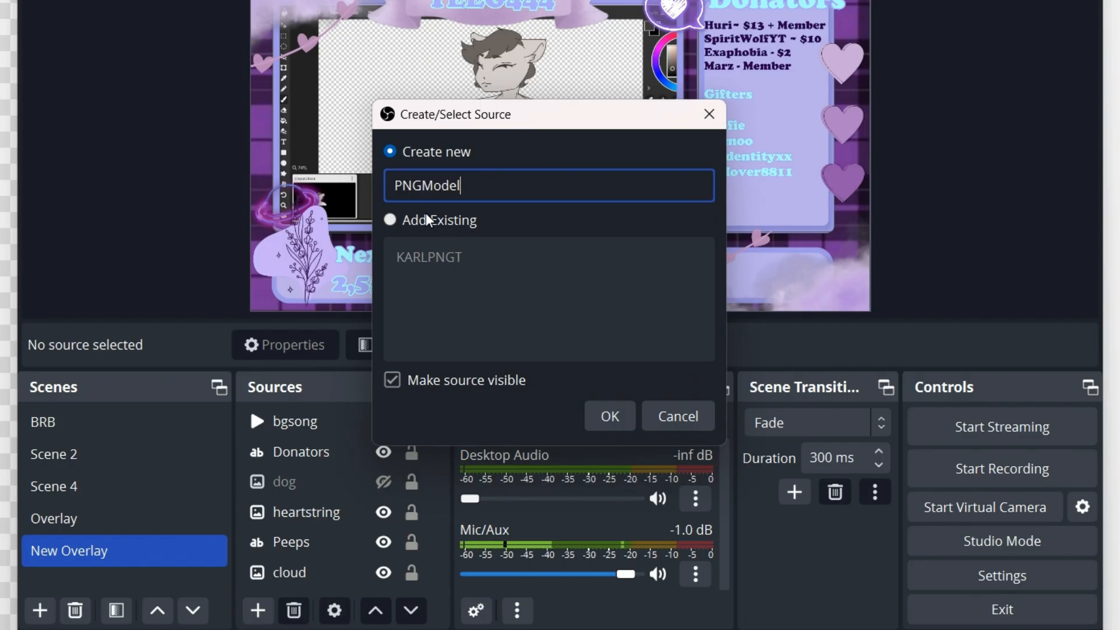
left_click(610, 416)
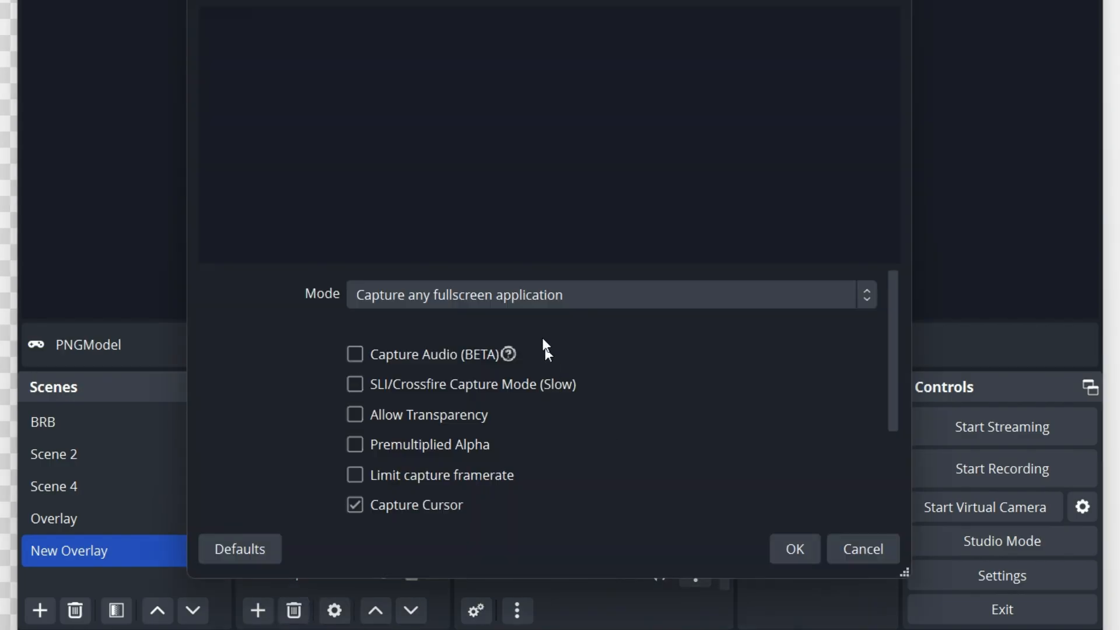
Set the source to capture the specific window [veadotube_mini.exe]: veadotube mini, and shift the avatar slightly in the overlay preview
left_click(538, 296)
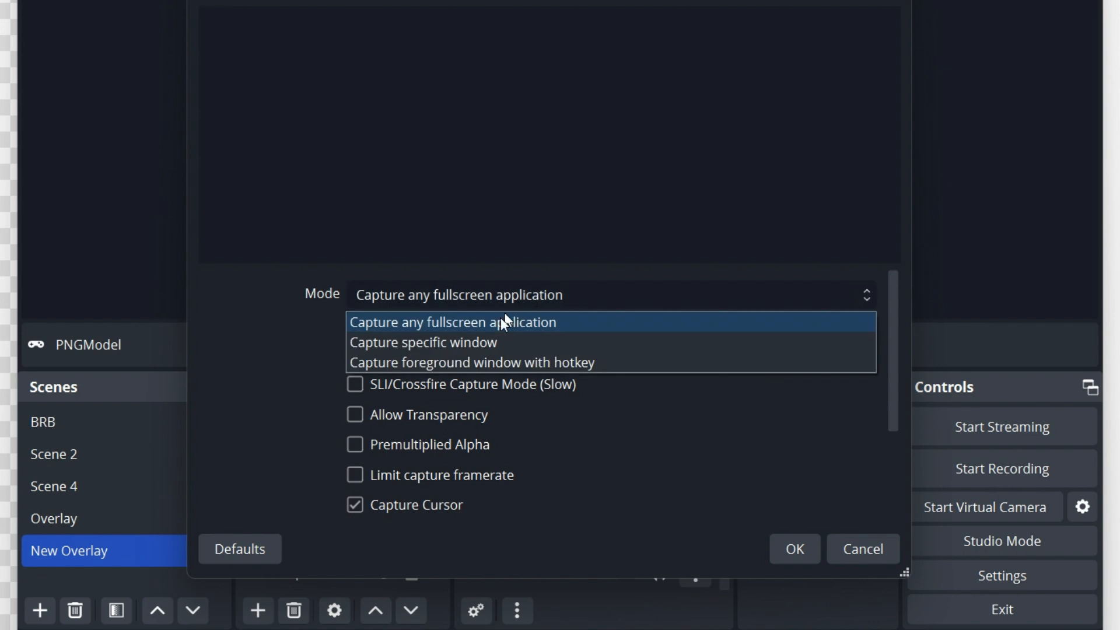
left_click(478, 347)
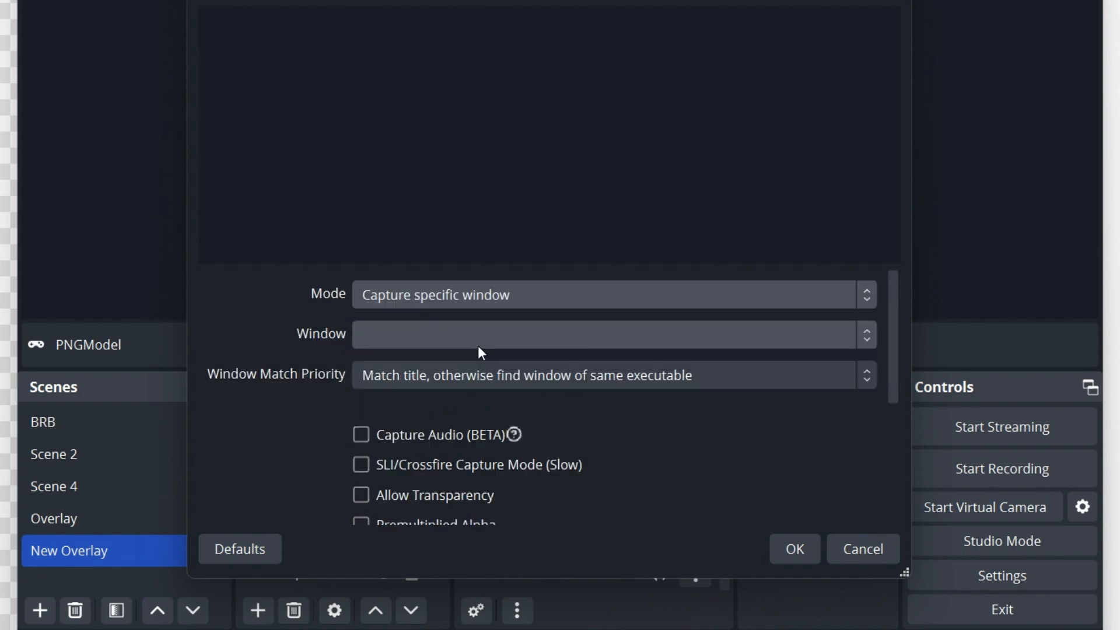
left_click(478, 343)
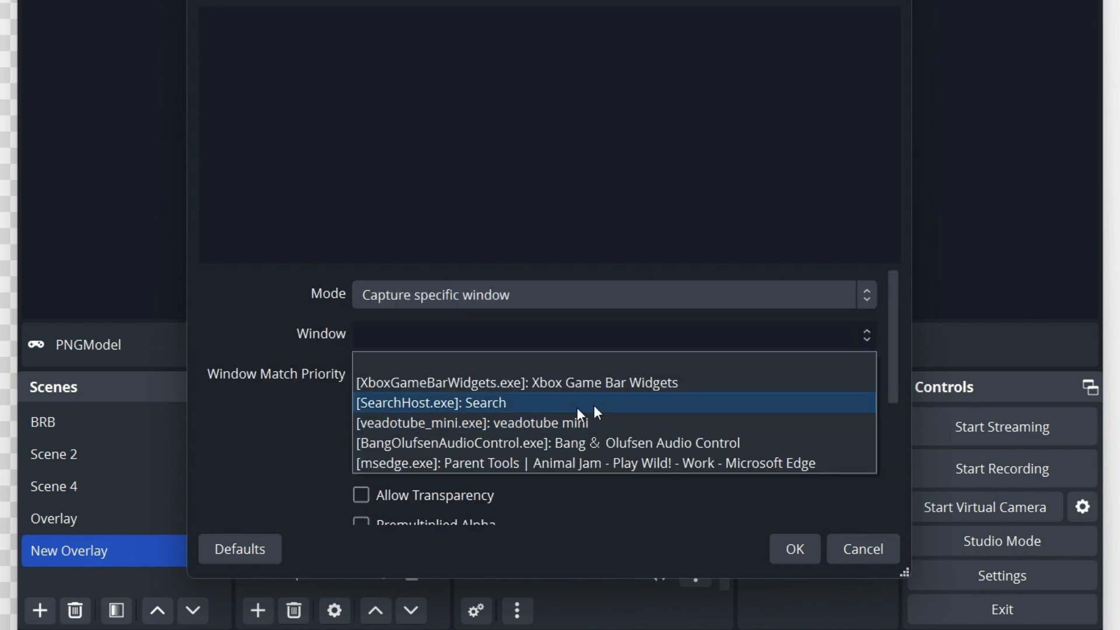
left_click(792, 424)
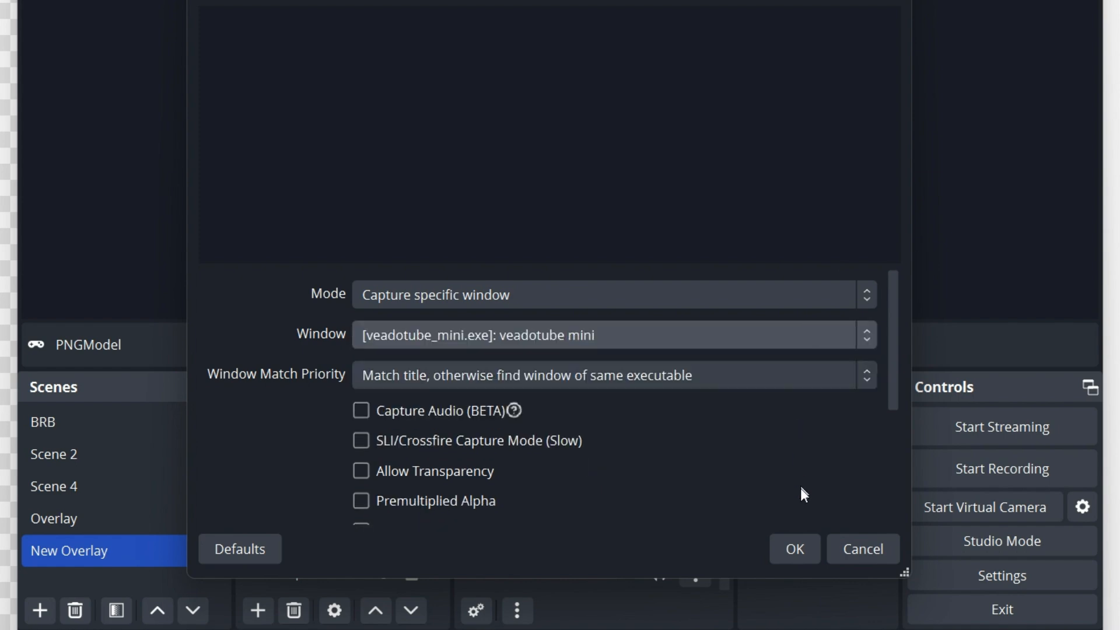
left_click(795, 549)
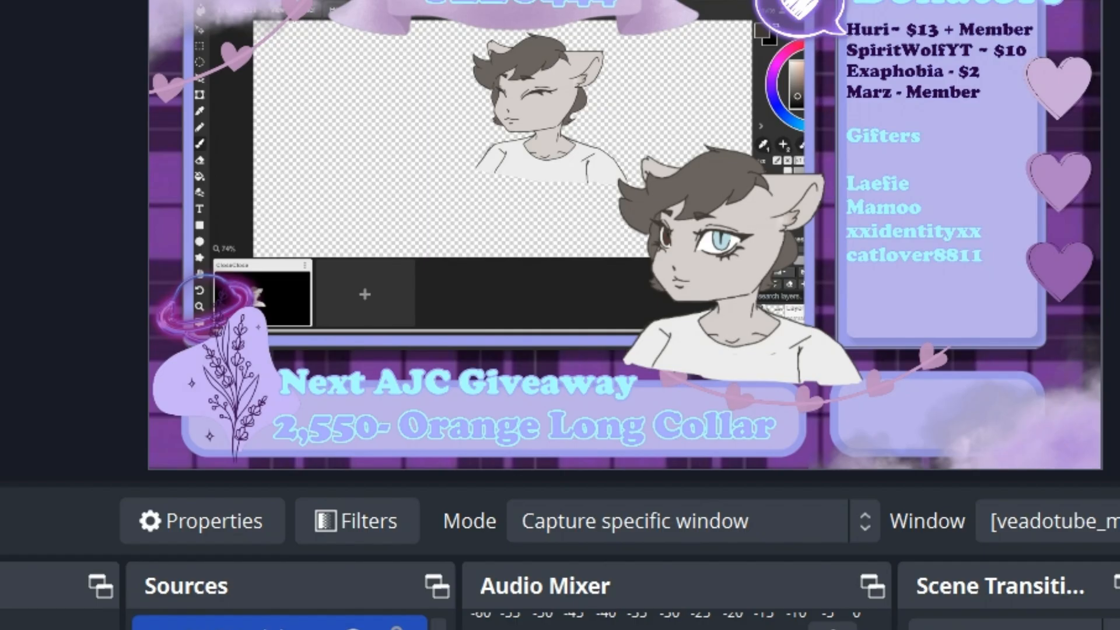
mouse_move(782, 248)
left_mouse_down()
mouse_move(763, 212)
mouse_move(744, 221)
mouse_move(785, 247)
left_mouse_up()
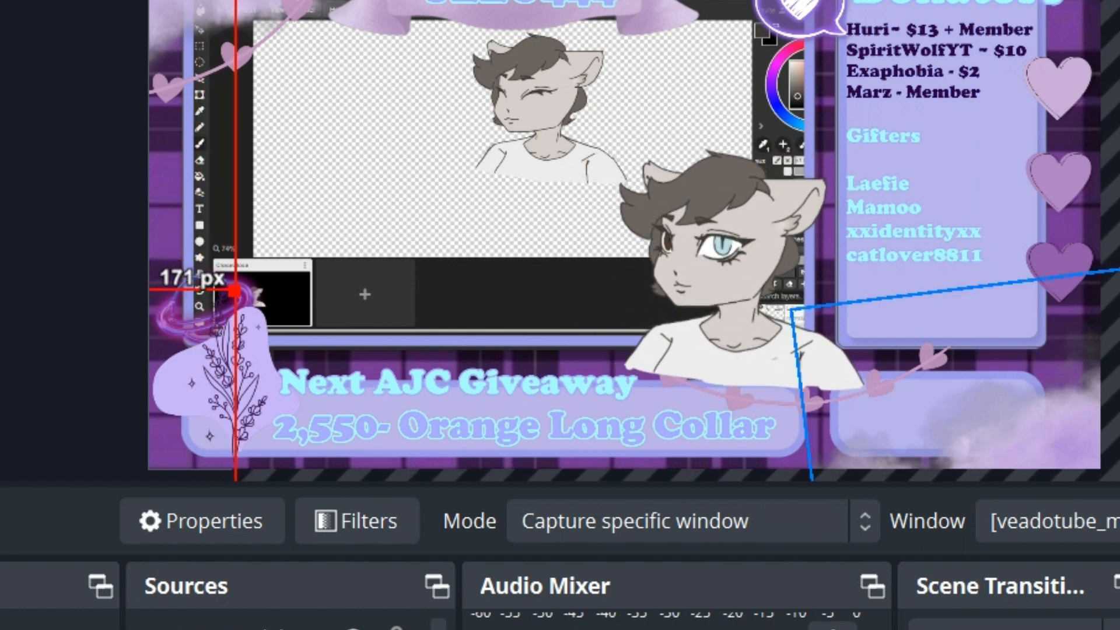